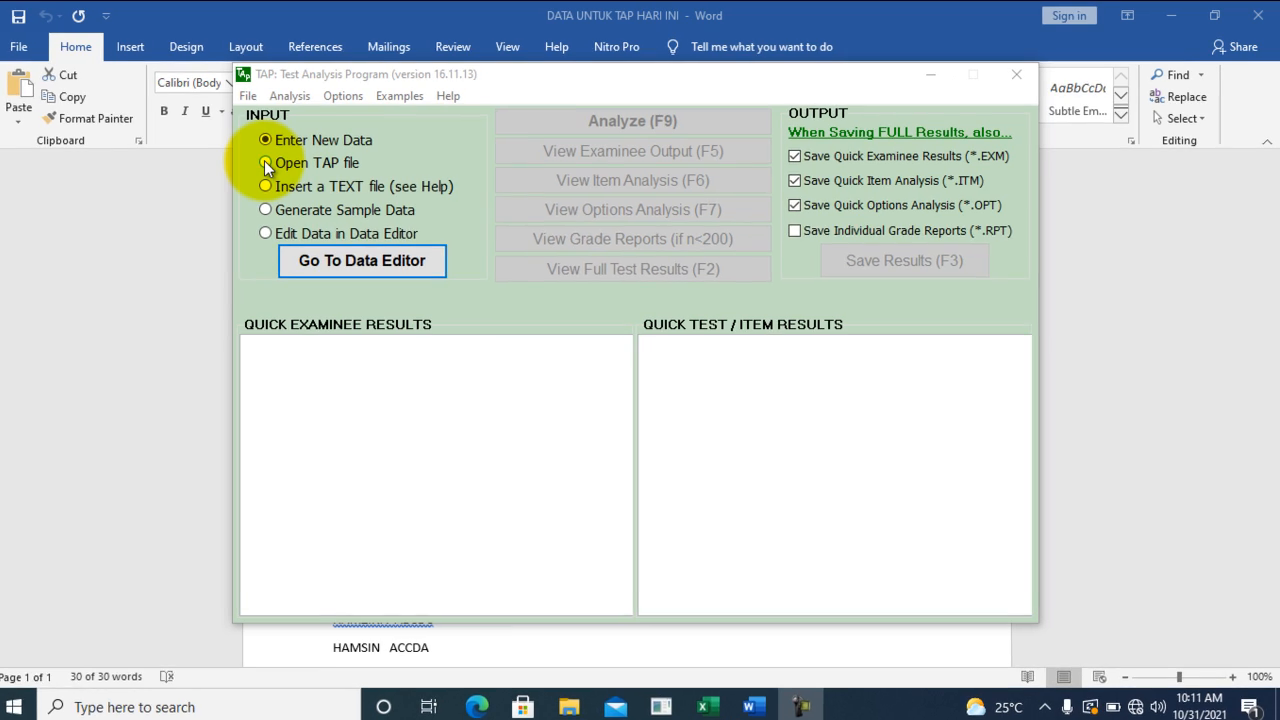
Step: Load the existing file TAP HARI INI LAGI.tap from the Documents folder into the Data Editor
click(224, 168)
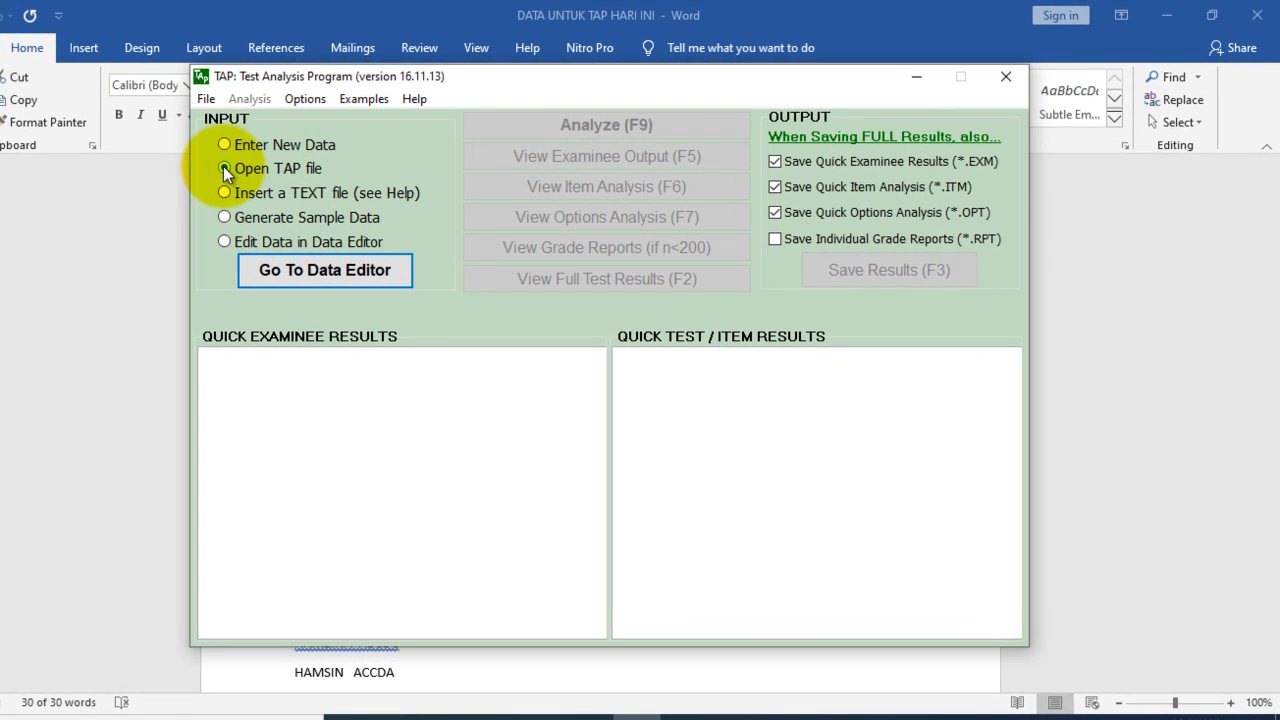
click(324, 271)
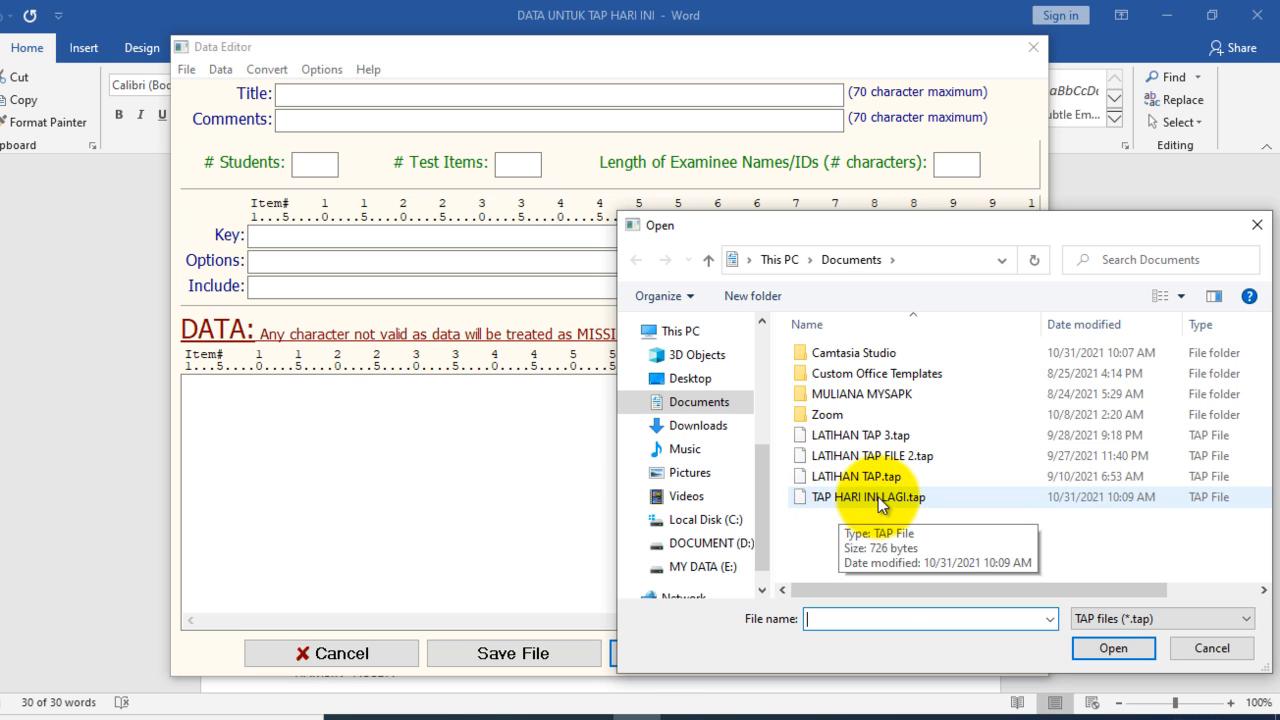
click(878, 497)
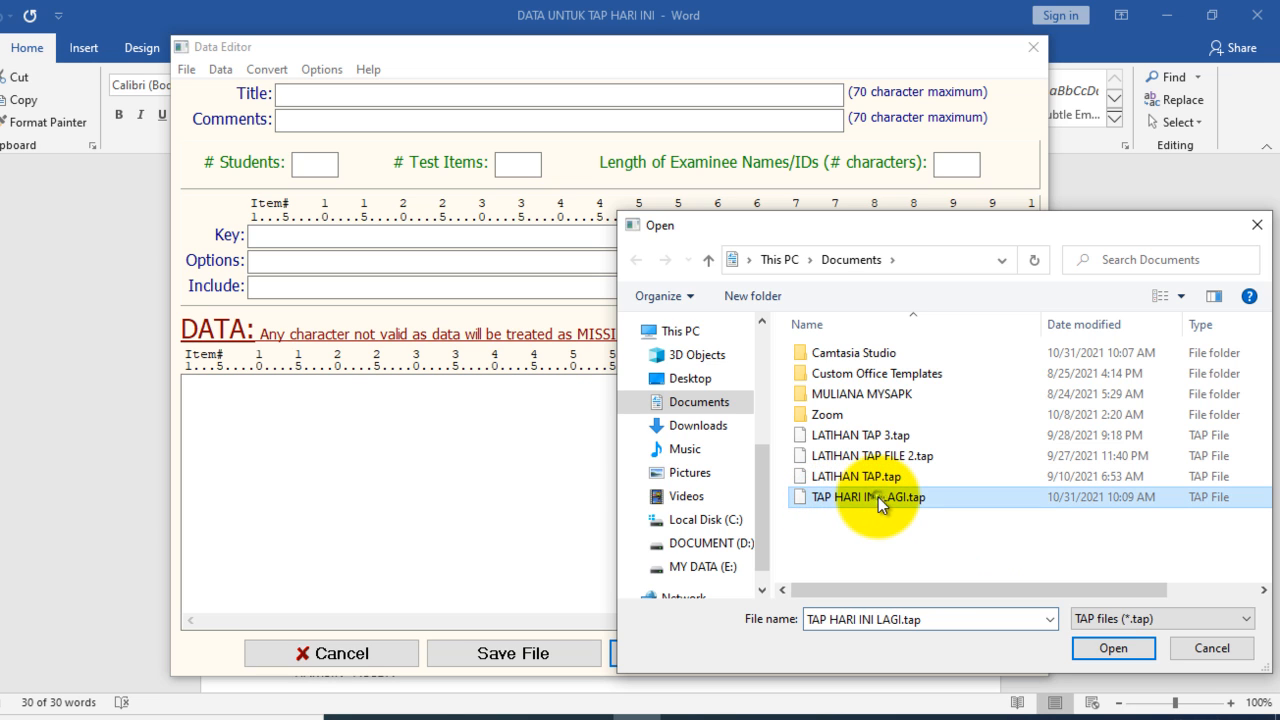
click(1110, 649)
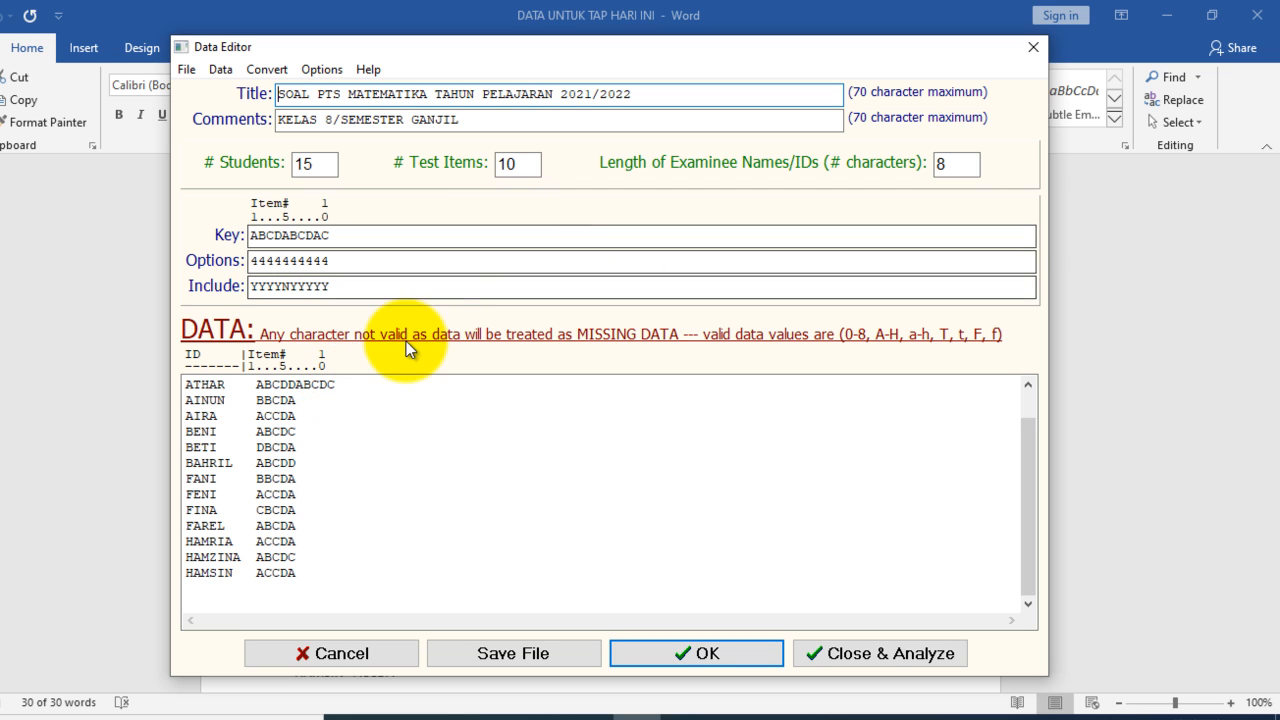
Step: Set the number of test items to 5
click(513, 162)
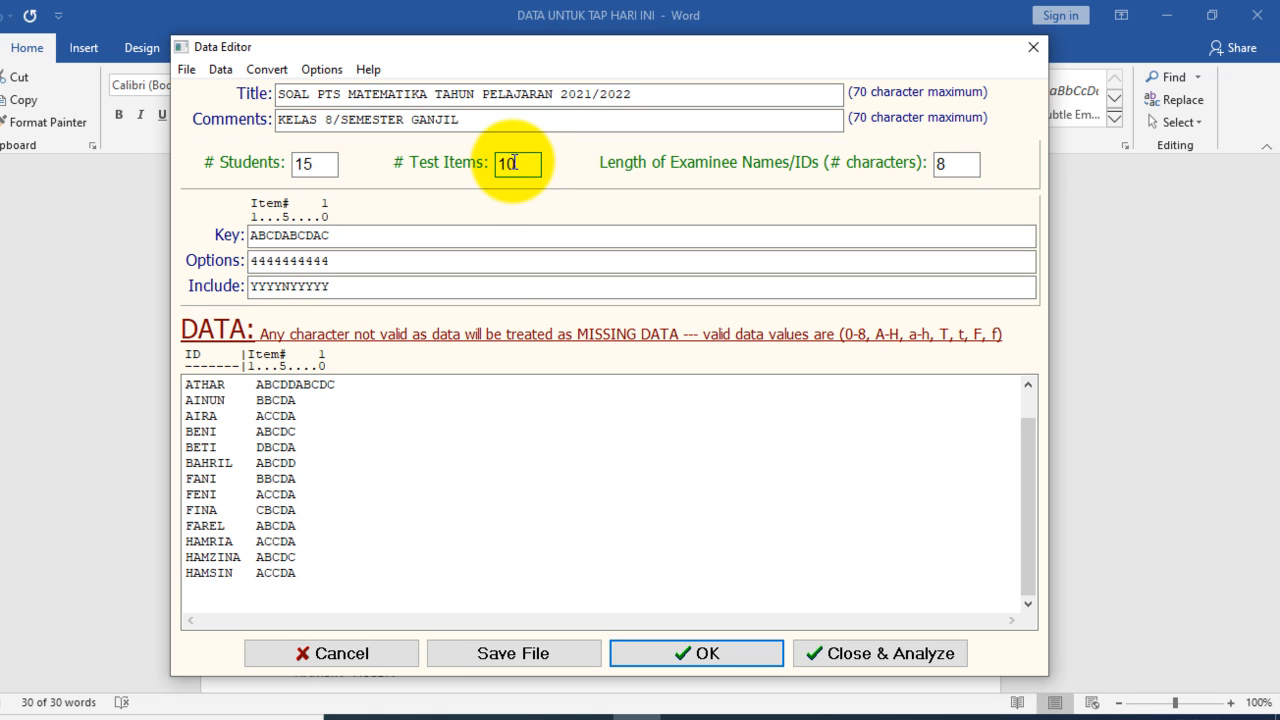
key(BackSpace)
key(BackSpace)
text(5)
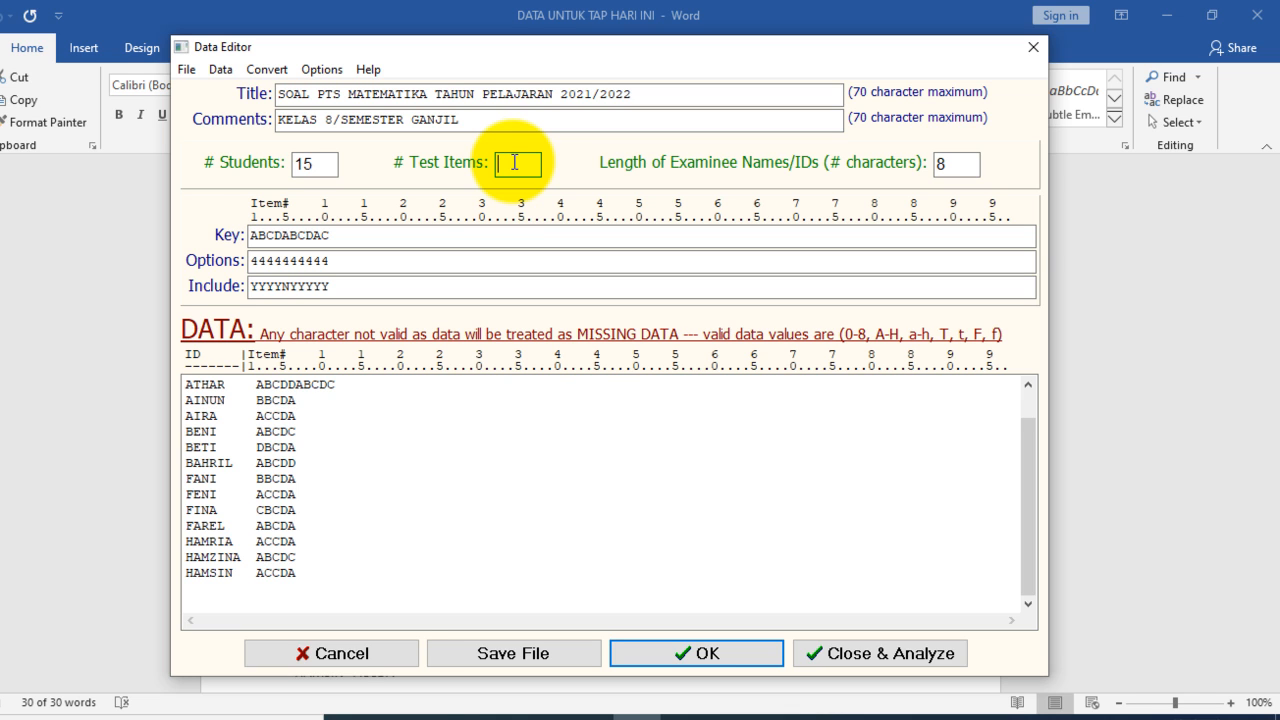
Step: Shorten the answer key to ABCDA so it covers five items
click(363, 237)
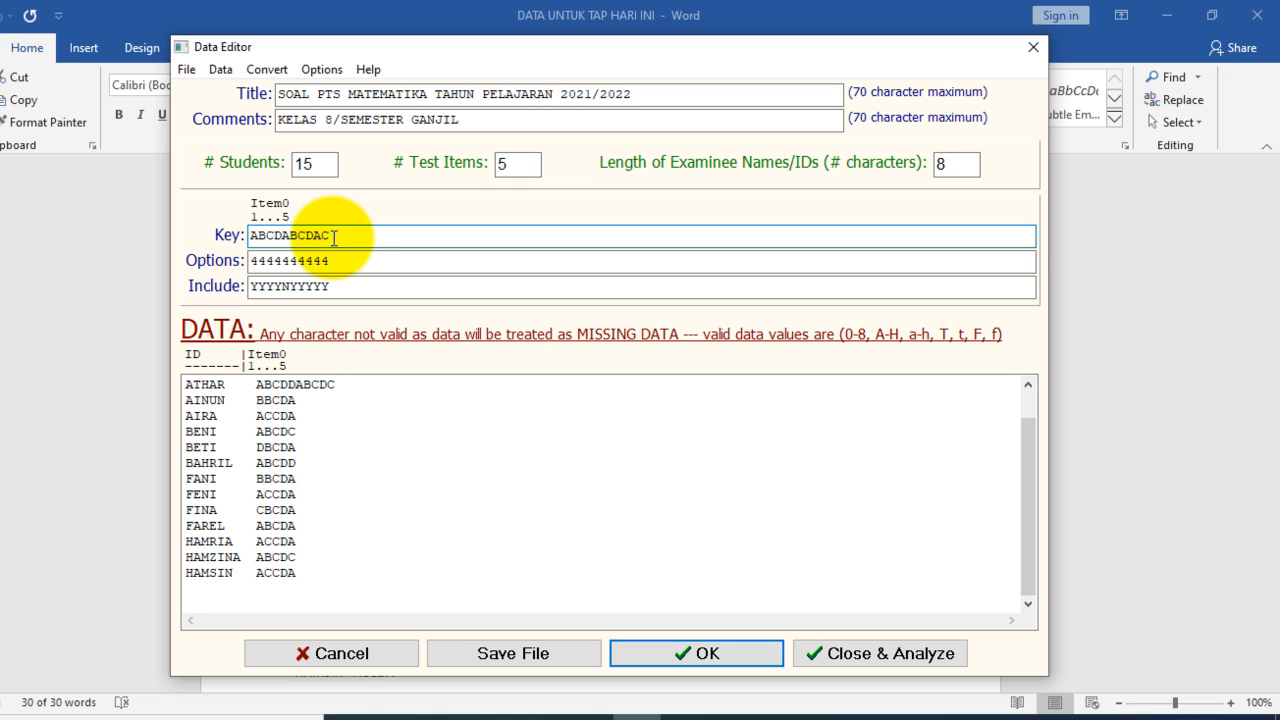
key(BackSpace)
key(BackSpace)
key(BackSpace)
key(BackSpace)
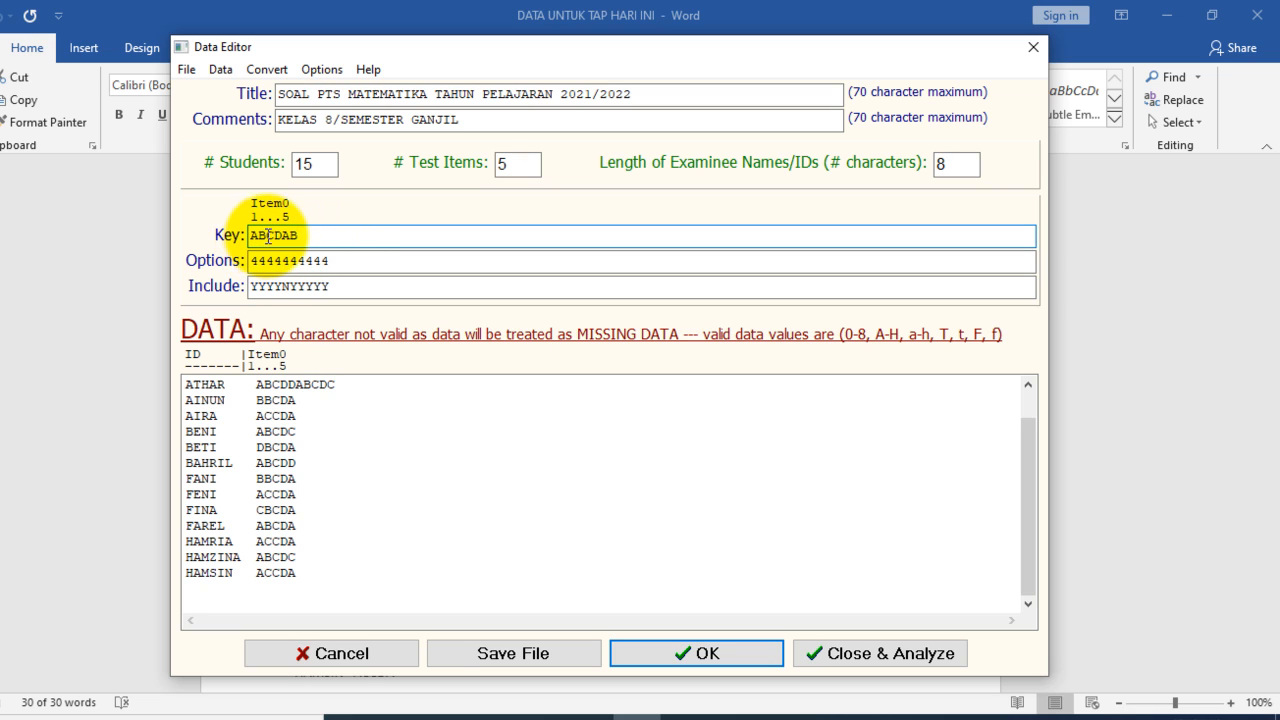
key(BackSpace)
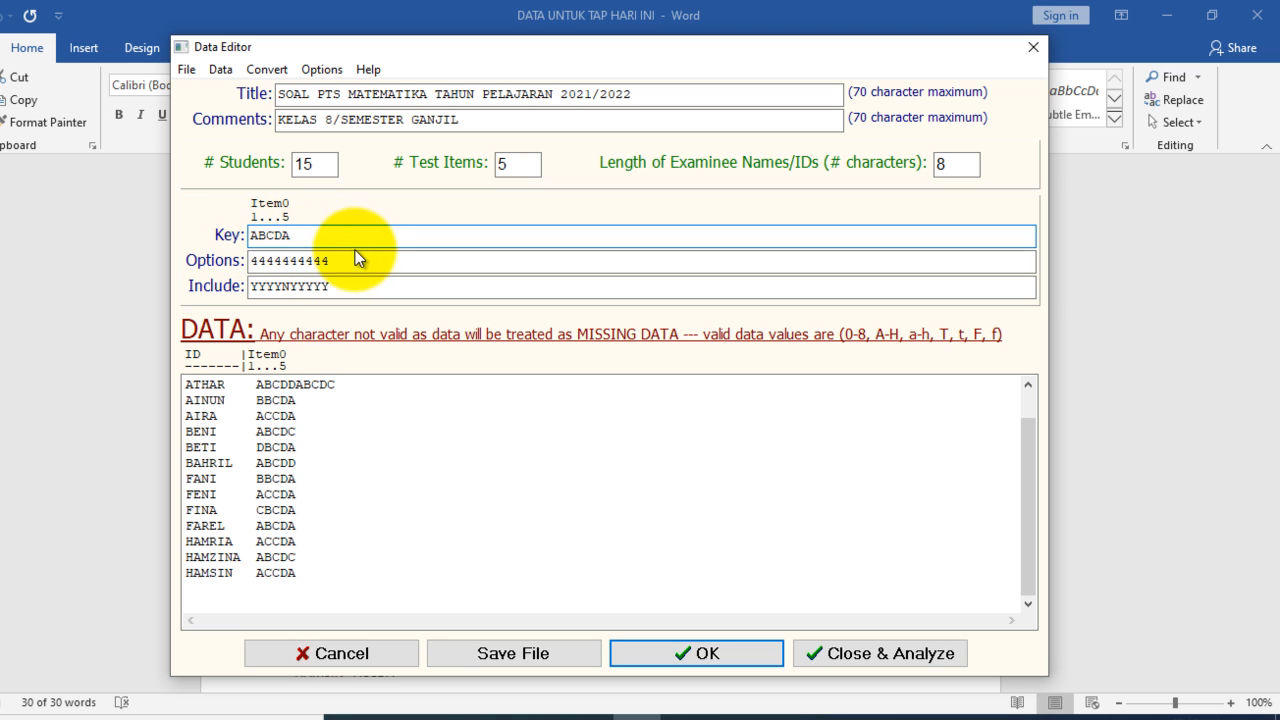
Step: Shorten the options string to 44444, giving each of the five items four options
click(332, 261)
key(BackSpace)
key(BackSpace)
key(BackSpace)
key(BackSpace)
key(BackSpace)
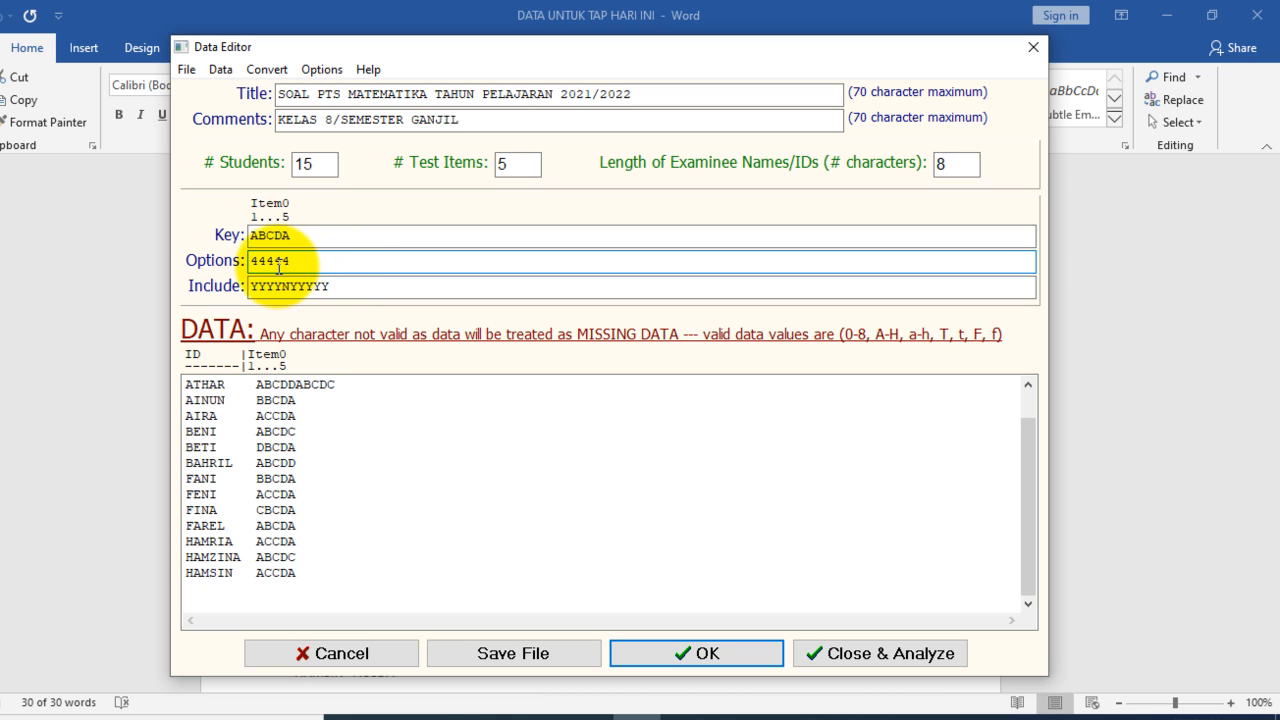
Step: Set the include string to YYYYY so that all five items are included in the analysis
click(337, 285)
key(BackSpace)
key(BackSpace)
key(BackSpace)
key(BackSpace)
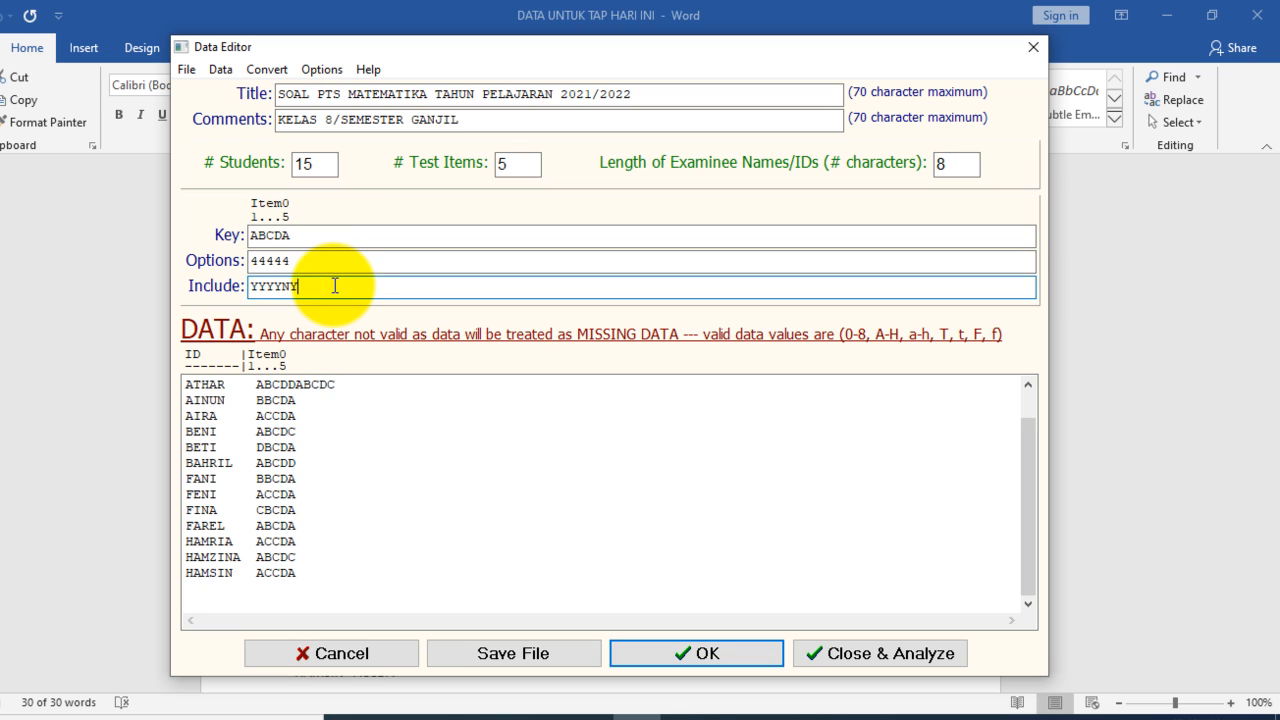
key(BackSpace)
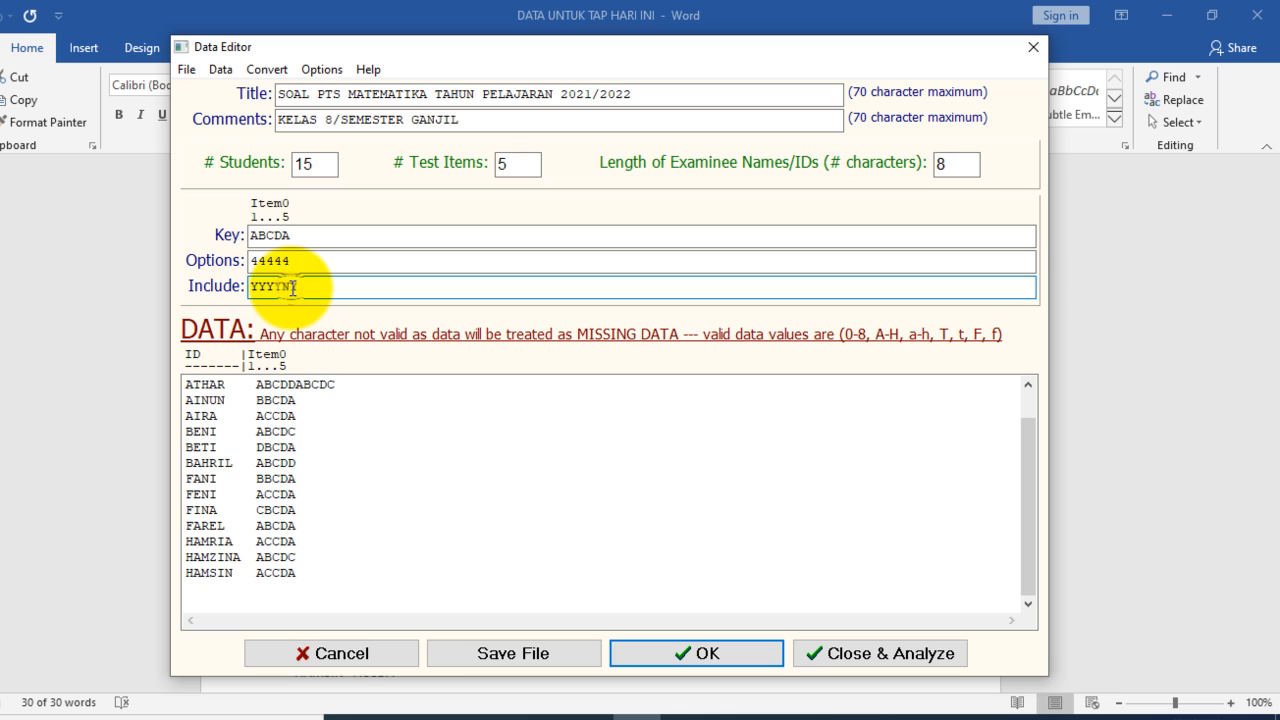
key(BackSpace)
text(YYY)
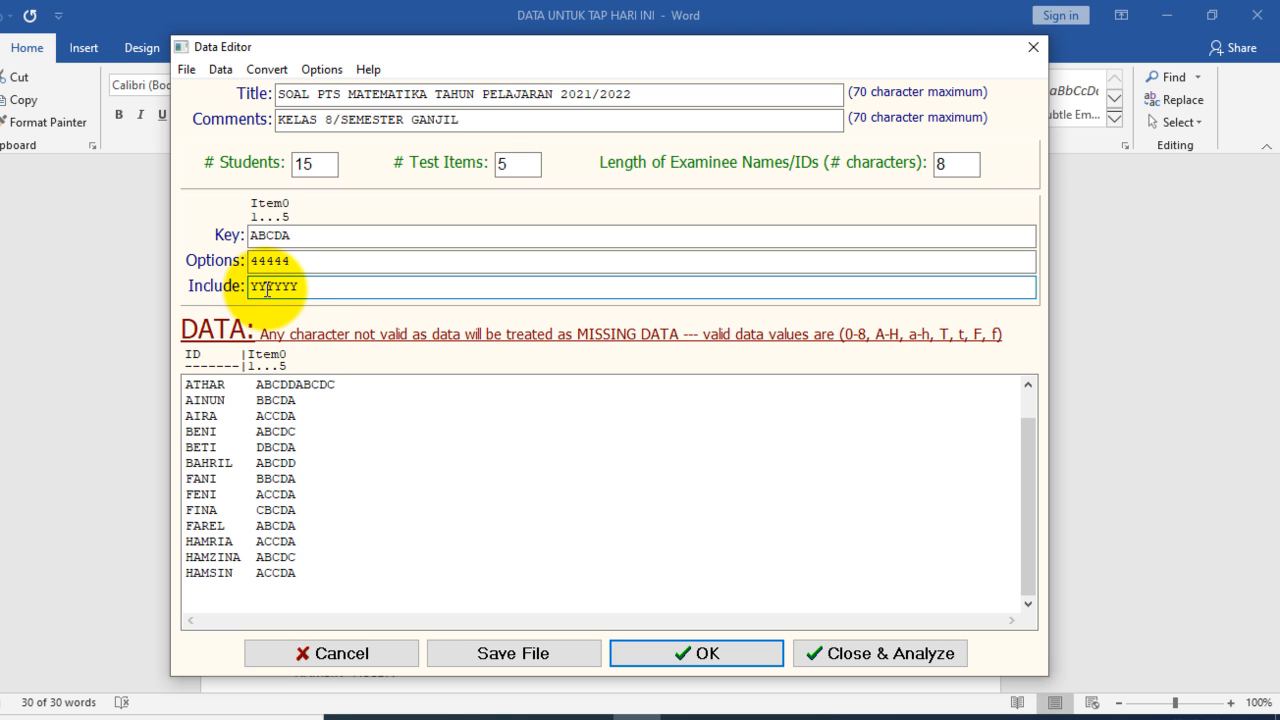
key(BackSpace)
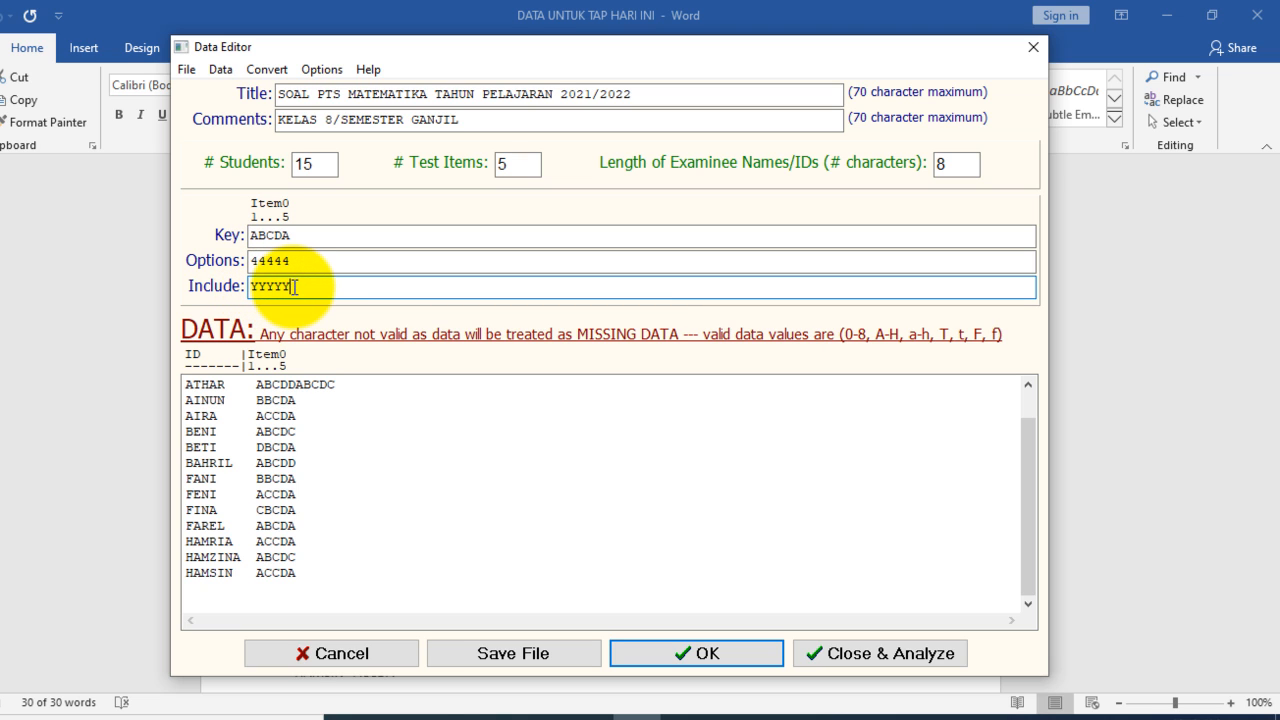
Step: Trim the overlong ten-answer student response in the data to ABCDD and accept the edited data
click(340, 386)
key(BackSpace)
key(BackSpace)
key(BackSpace)
key(BackSpace)
key(BackSpace)
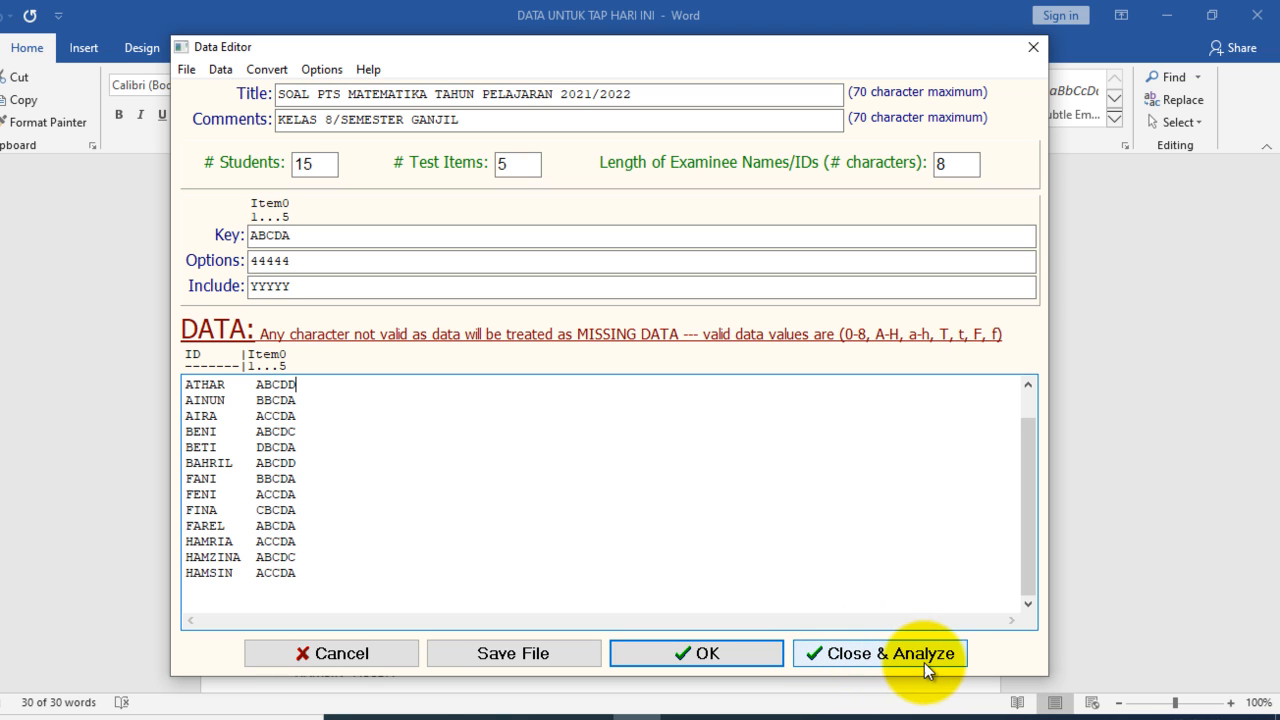
click(718, 651)
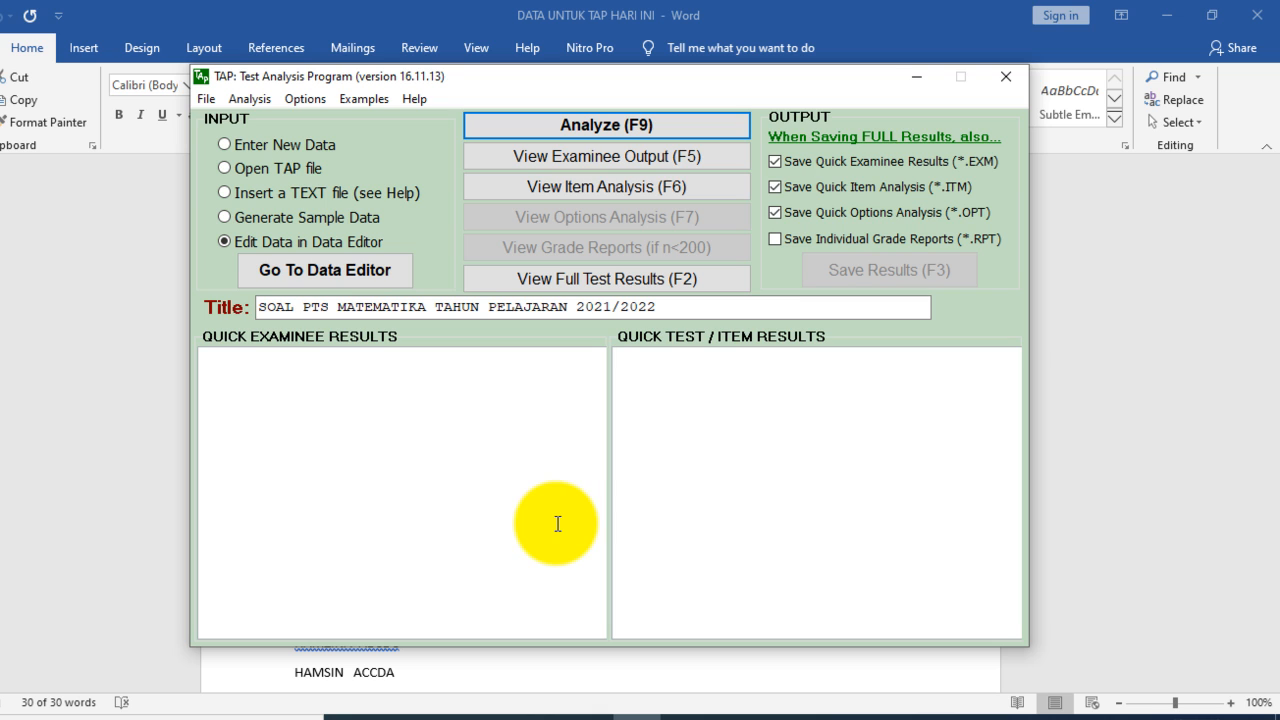
Step: Analyze the test data, then check the entries in the Data Editor and rerun the analysis from there
click(623, 128)
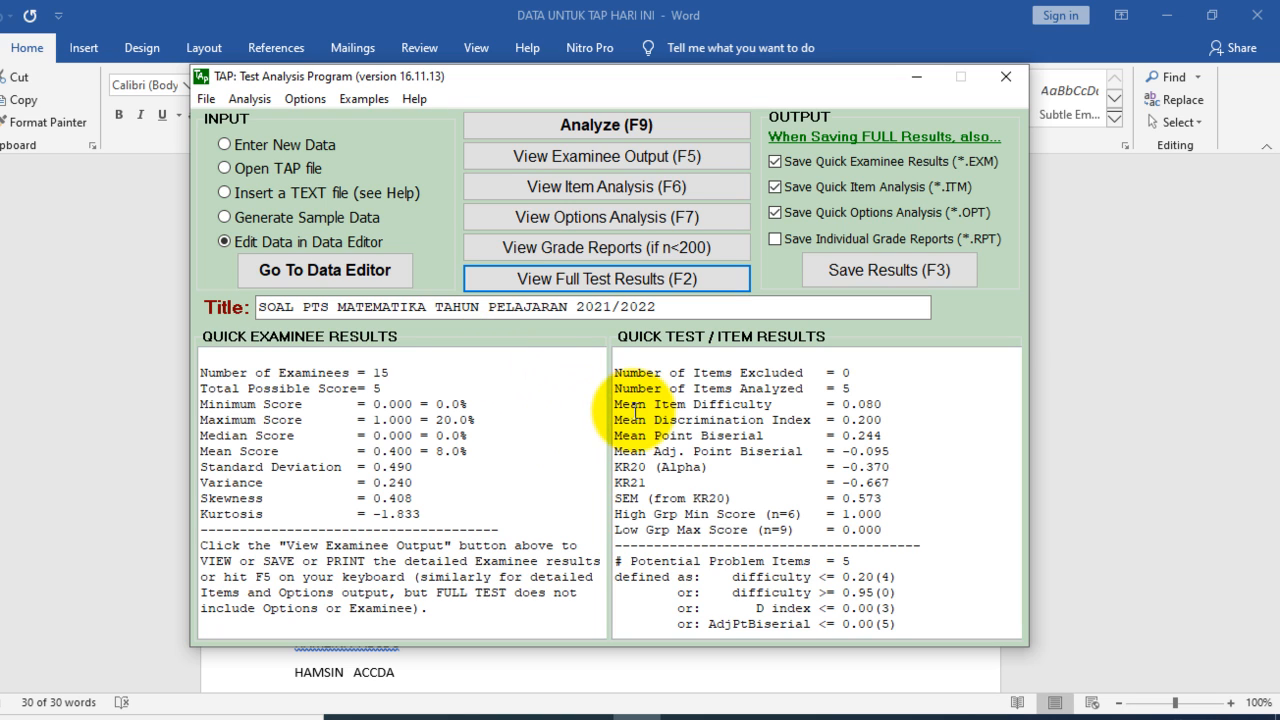
click(343, 272)
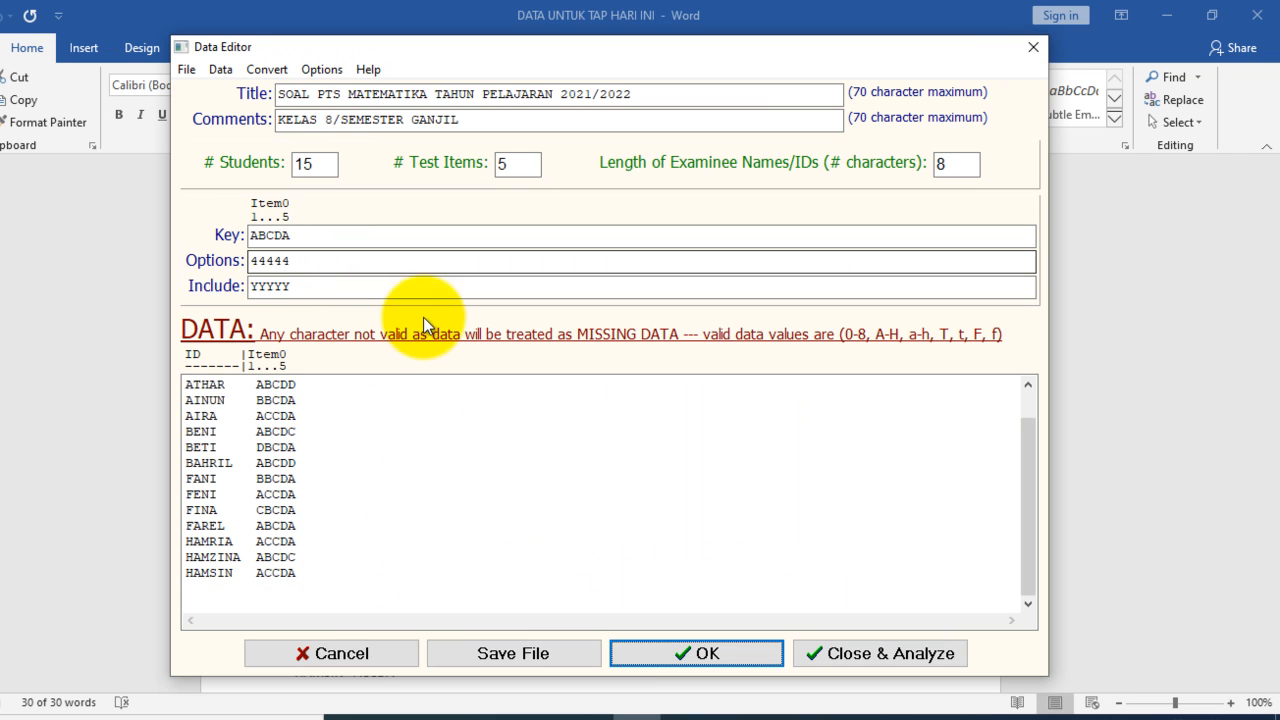
click(845, 653)
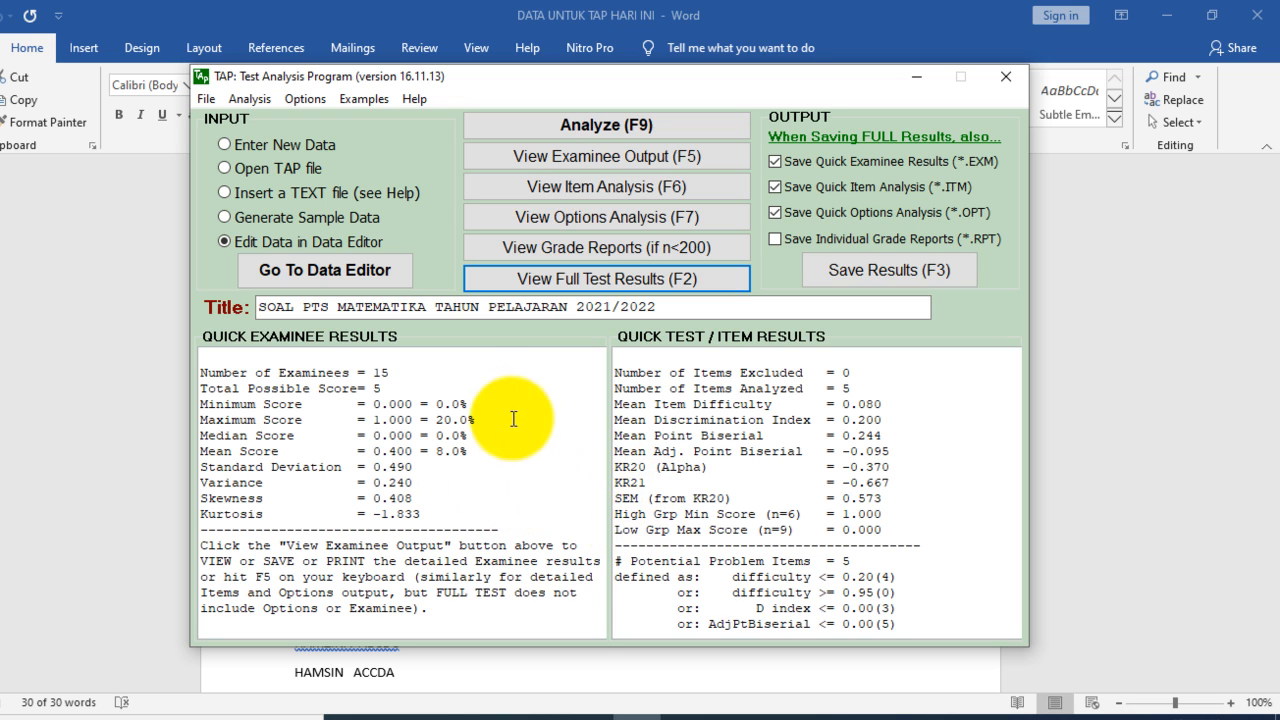
Step: View the examinee output with each student's total score and percentage, then close the report
click(653, 154)
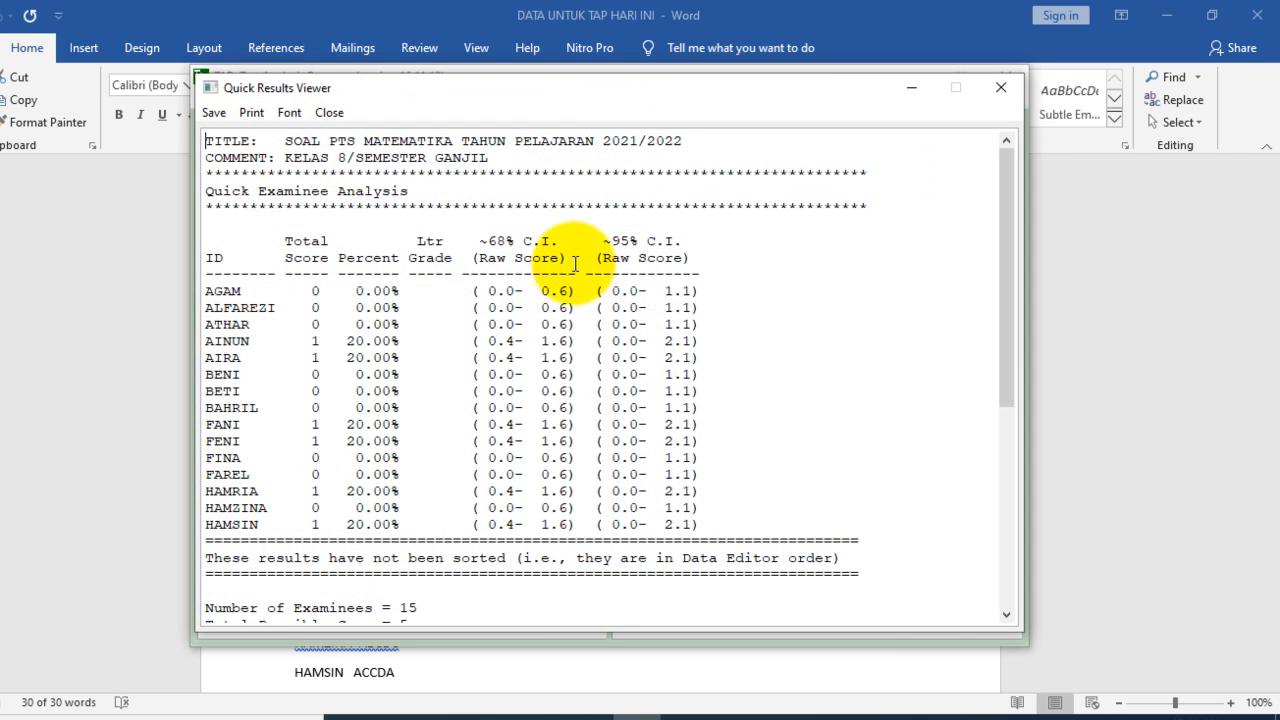
drag(1015, 242, 1001, 181)
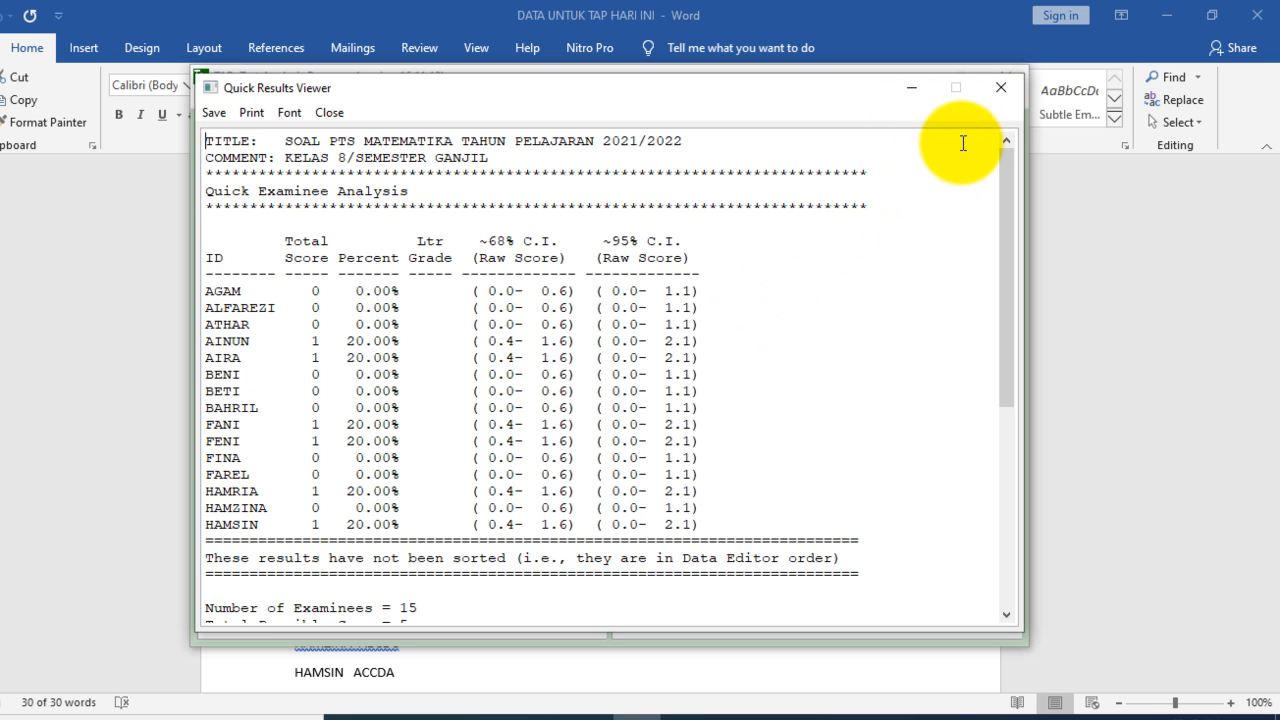
click(998, 92)
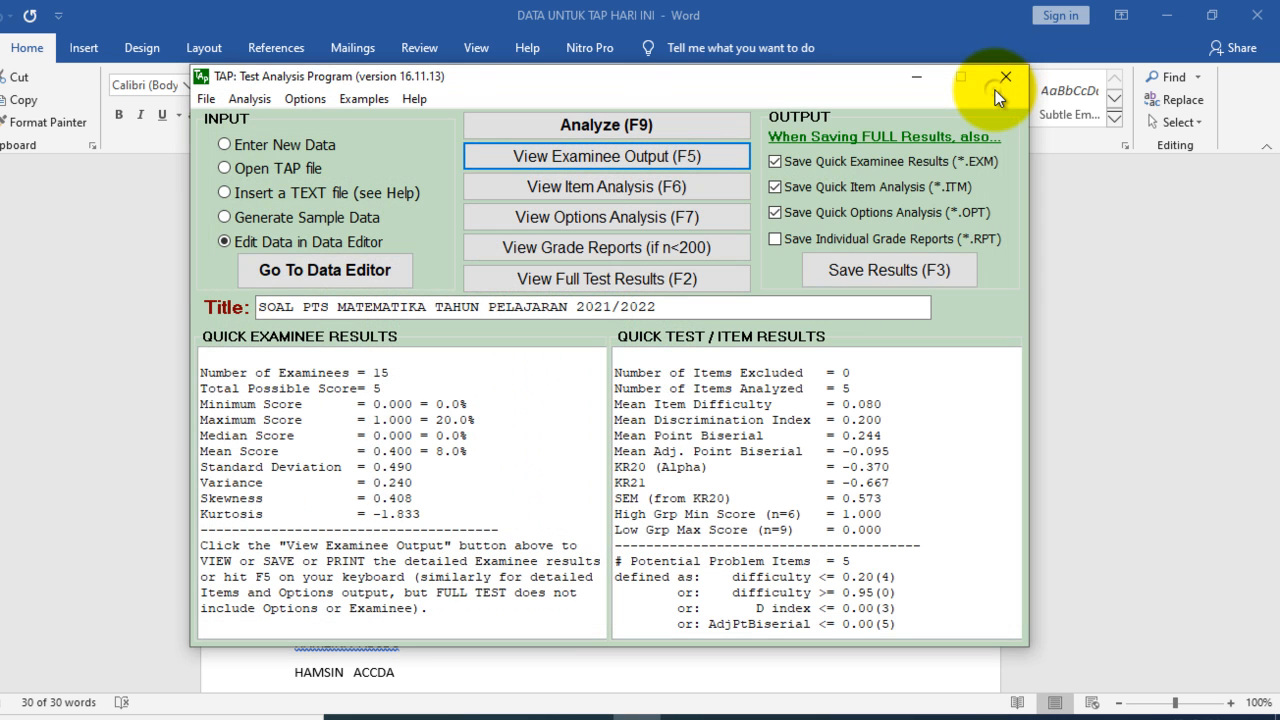
Step: Examine the item analysis report, including item difficulty, discrimination index, group results and the summary reliability statistics
click(683, 186)
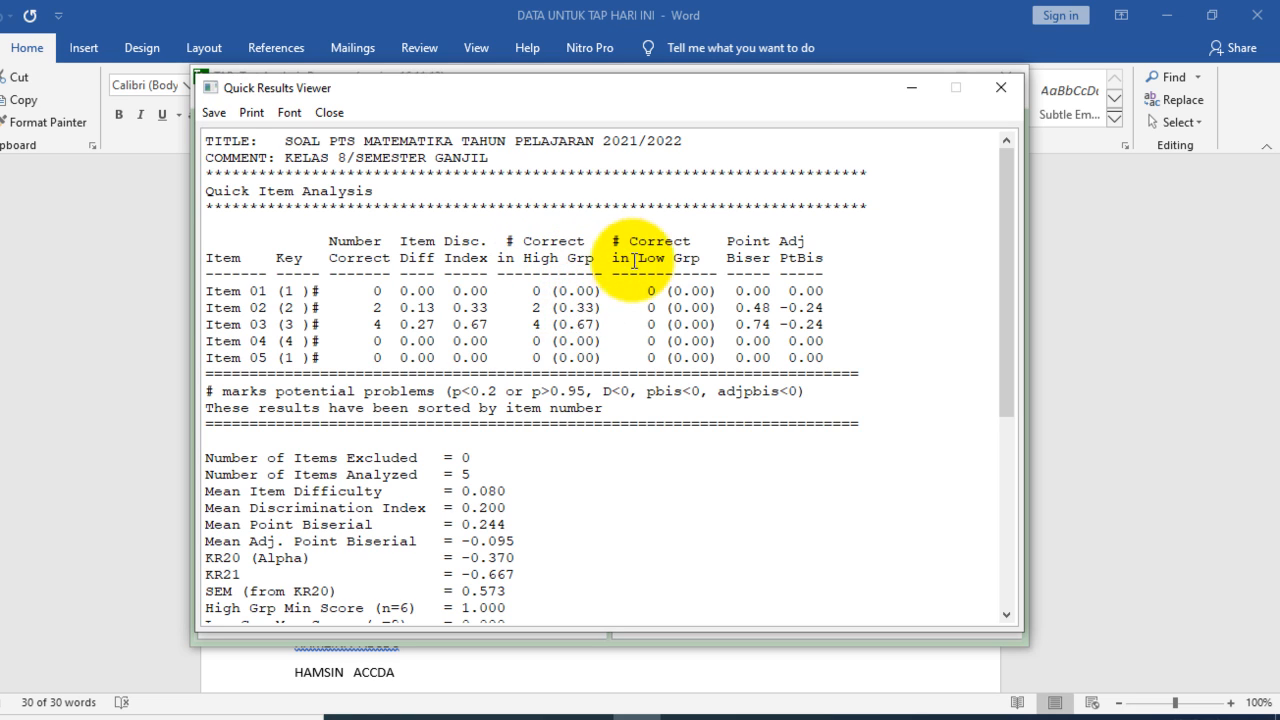
click(682, 309)
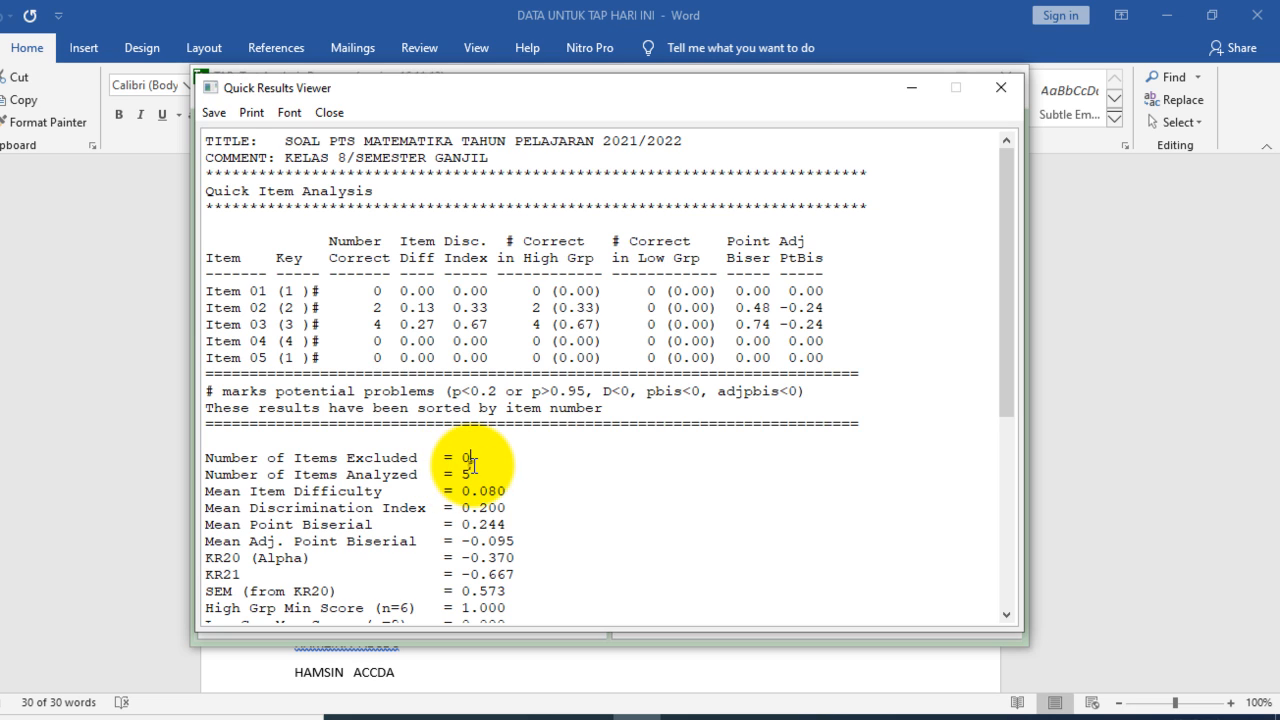
click(276, 478)
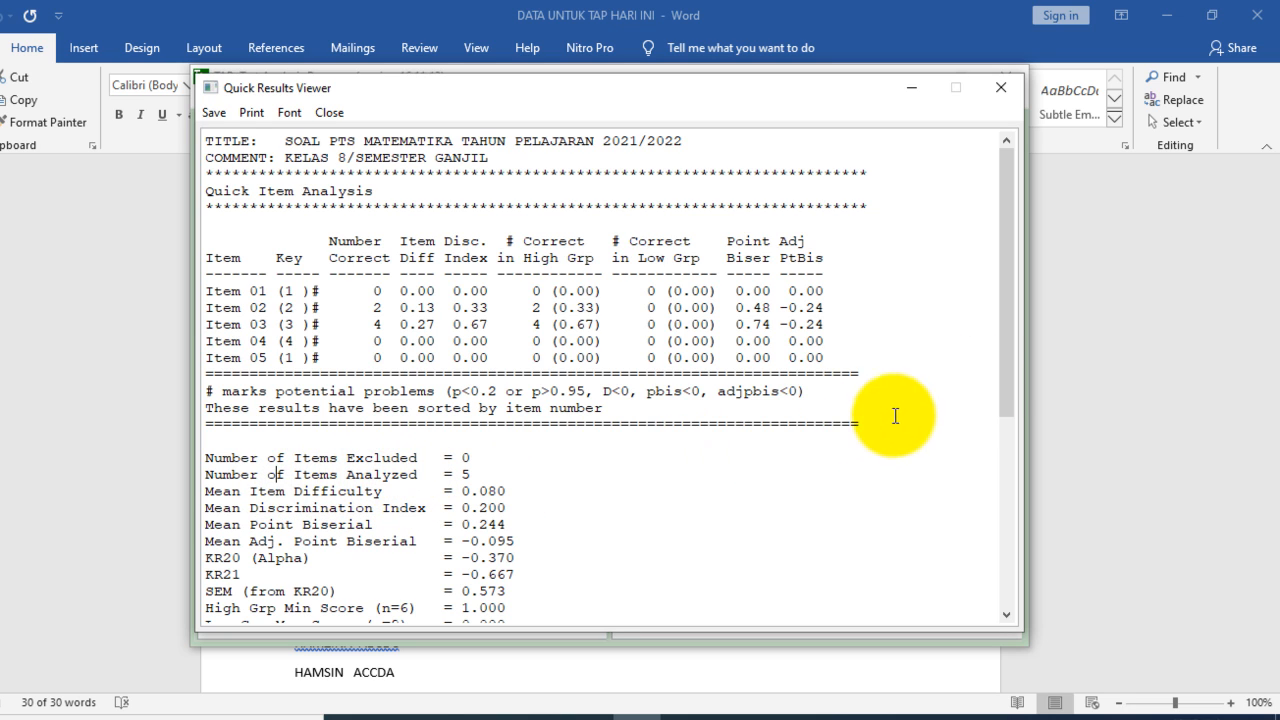
drag(1003, 367, 1014, 420)
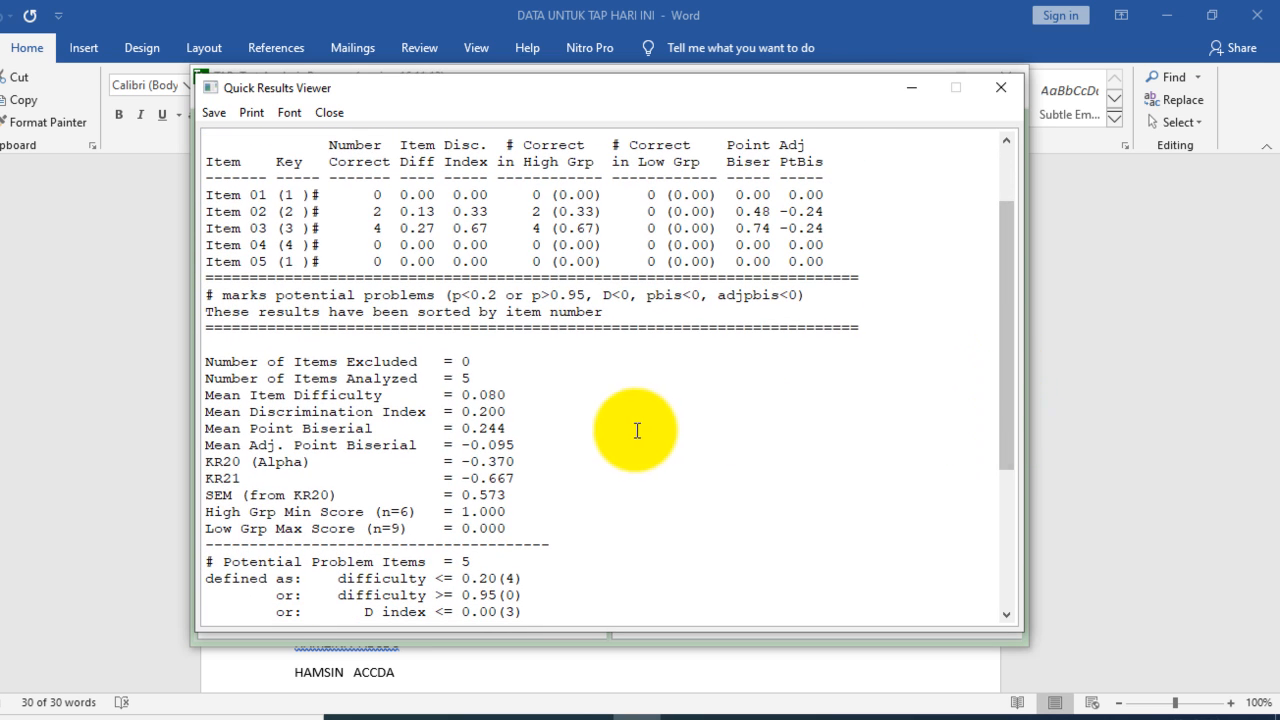
click(466, 378)
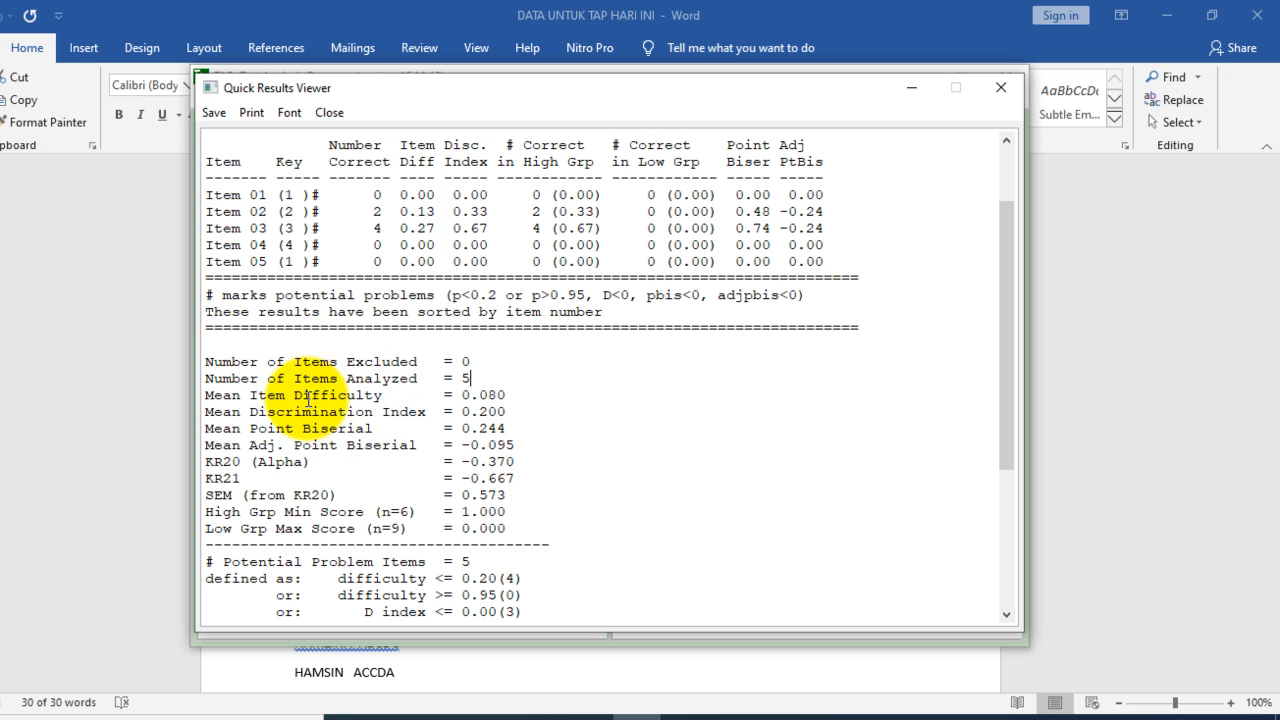
click(375, 402)
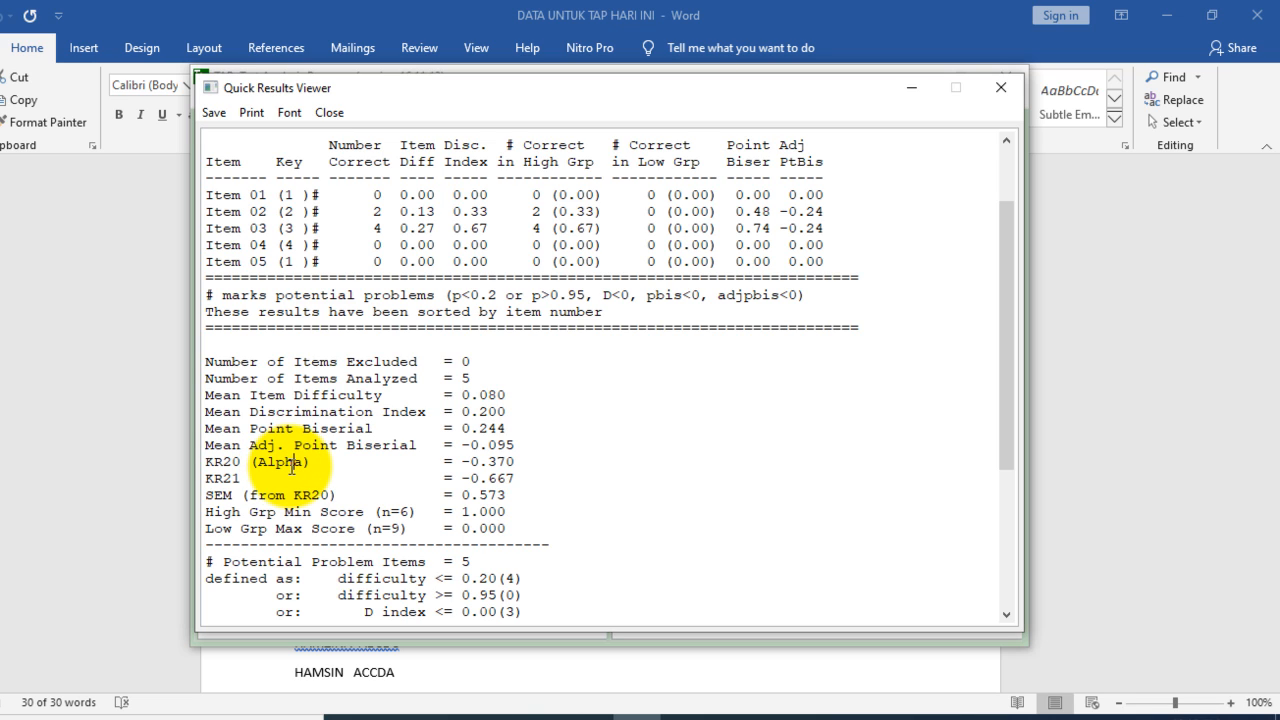
click(240, 478)
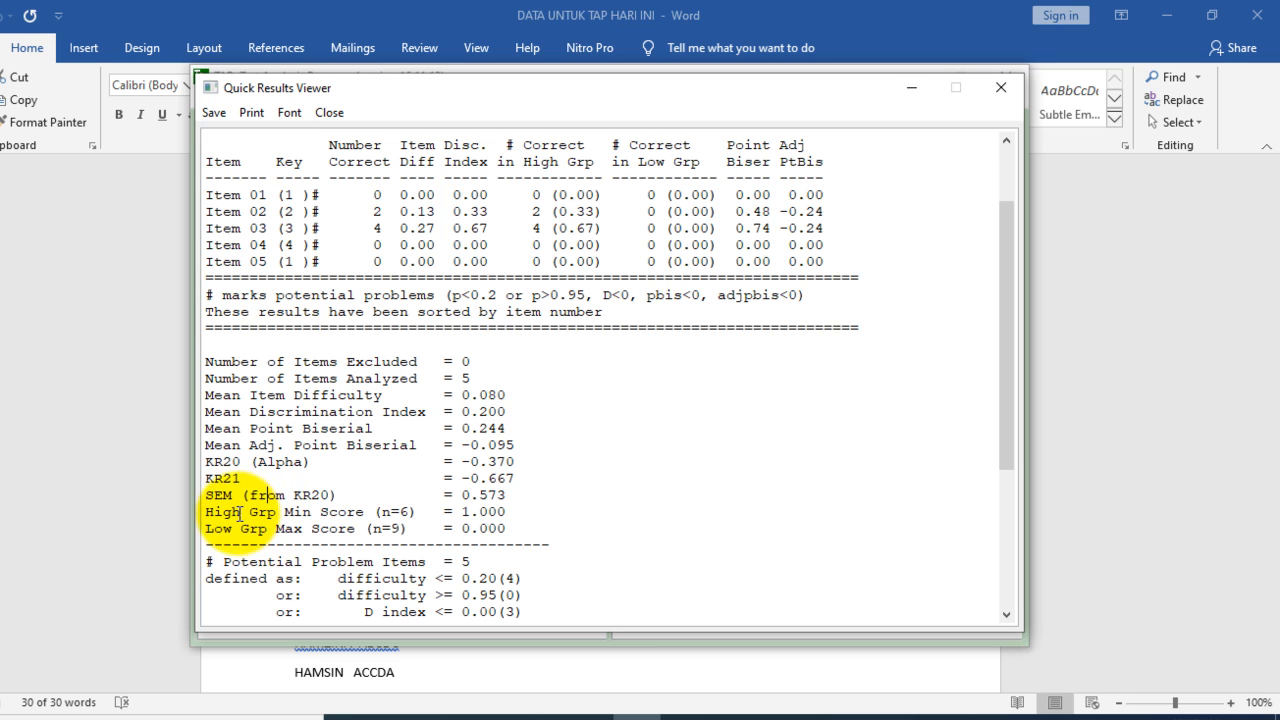
click(268, 515)
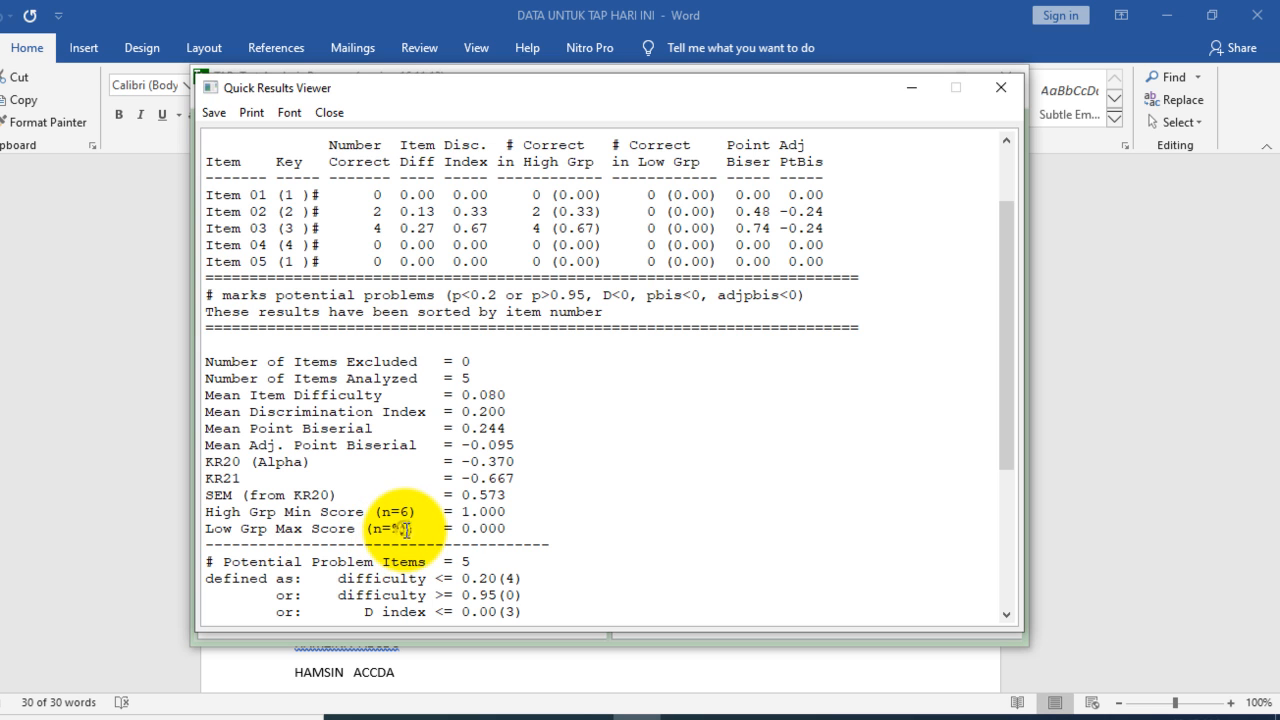
drag(1005, 365, 1014, 501)
drag(1021, 530, 1003, 303)
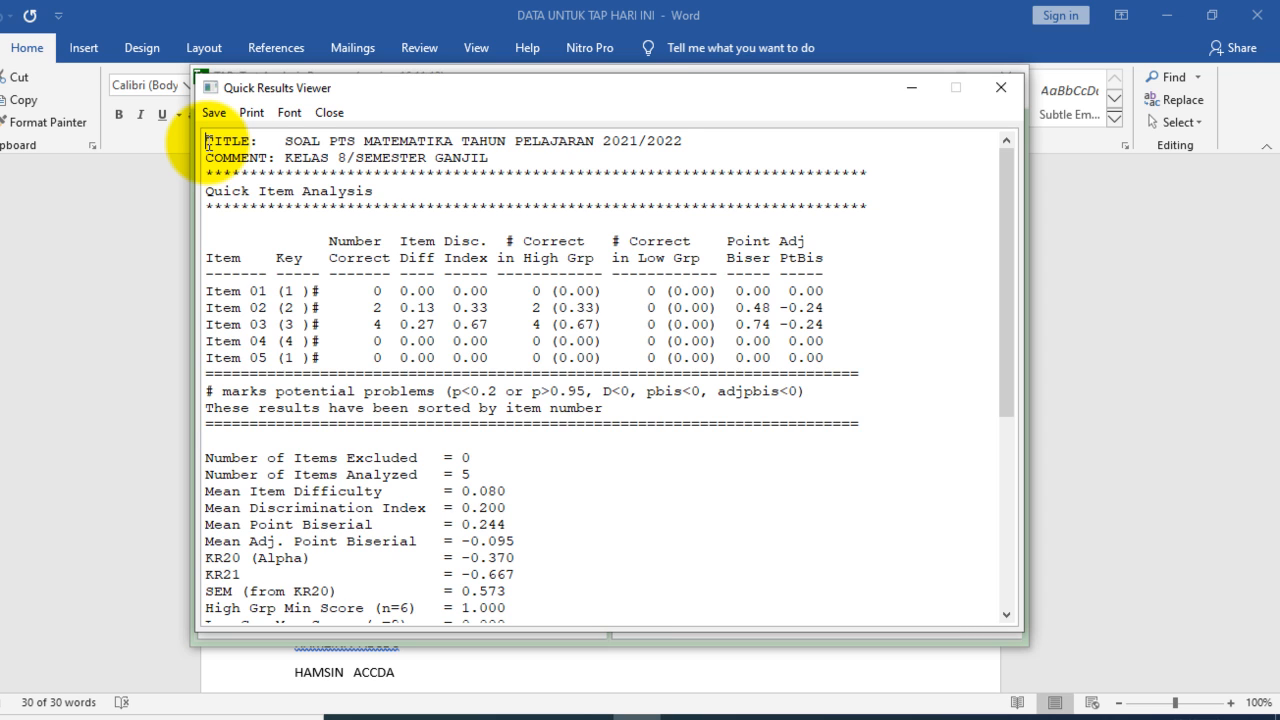
Step: Select the entire item analysis report text, clear the selection and close the report
key(ctrl+a)
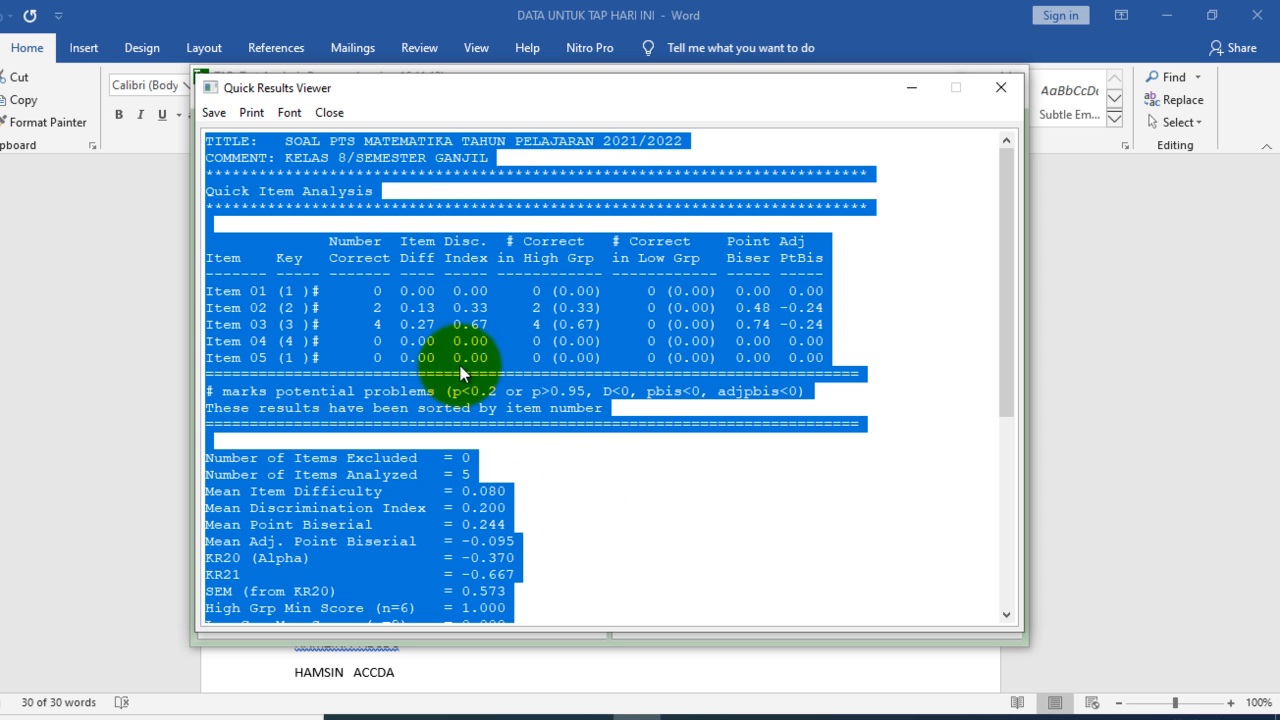
click(590, 488)
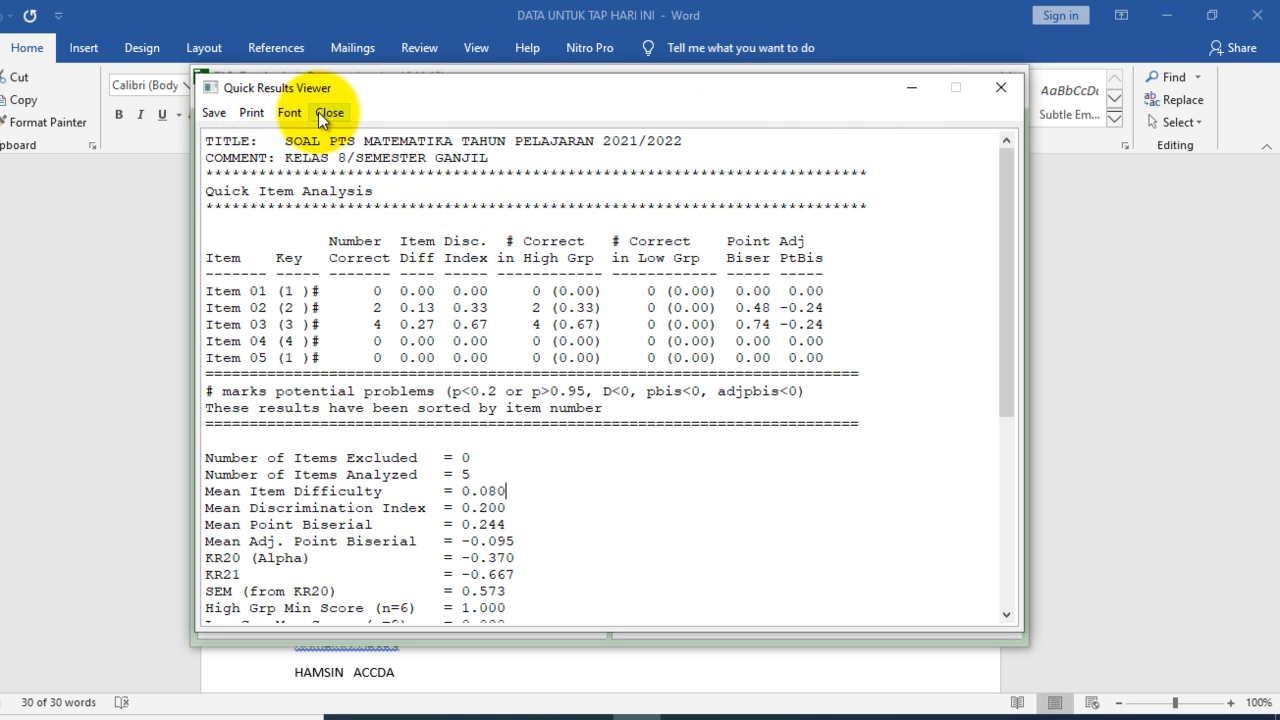
click(1000, 93)
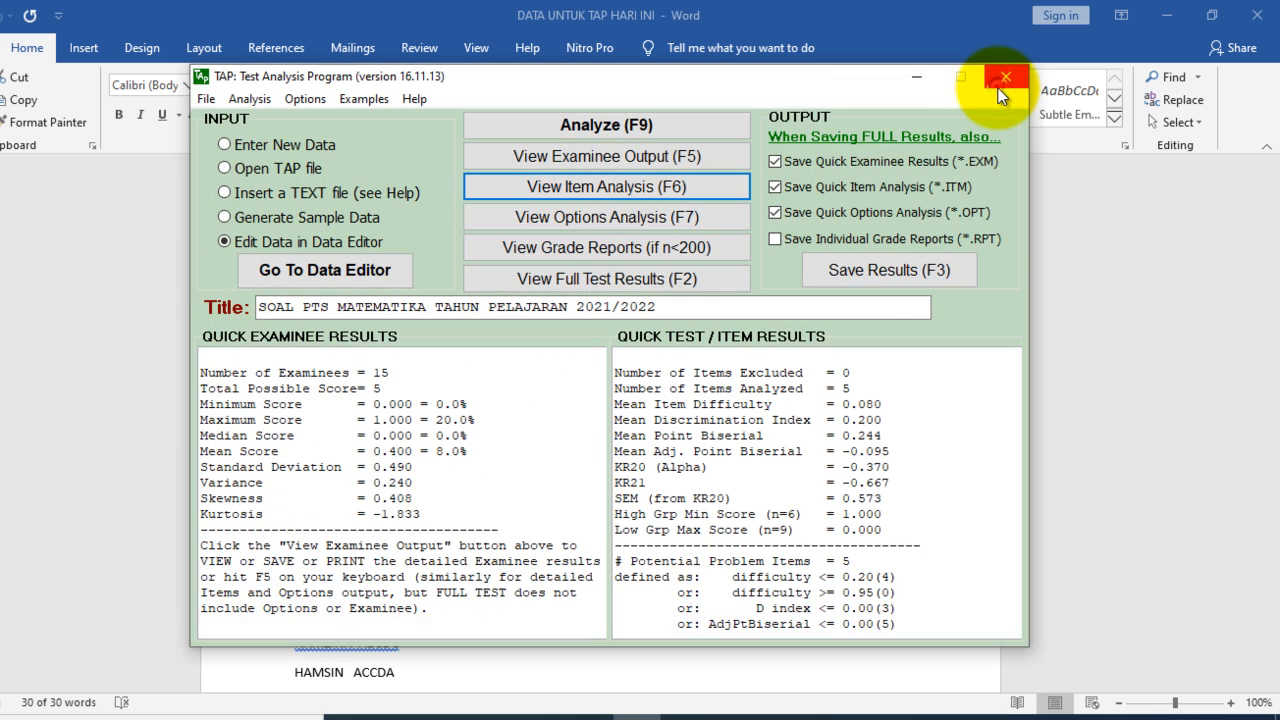
Step: Examine the options analysis report, comparing the total, high and low group choices for all five items, then close the report
click(665, 218)
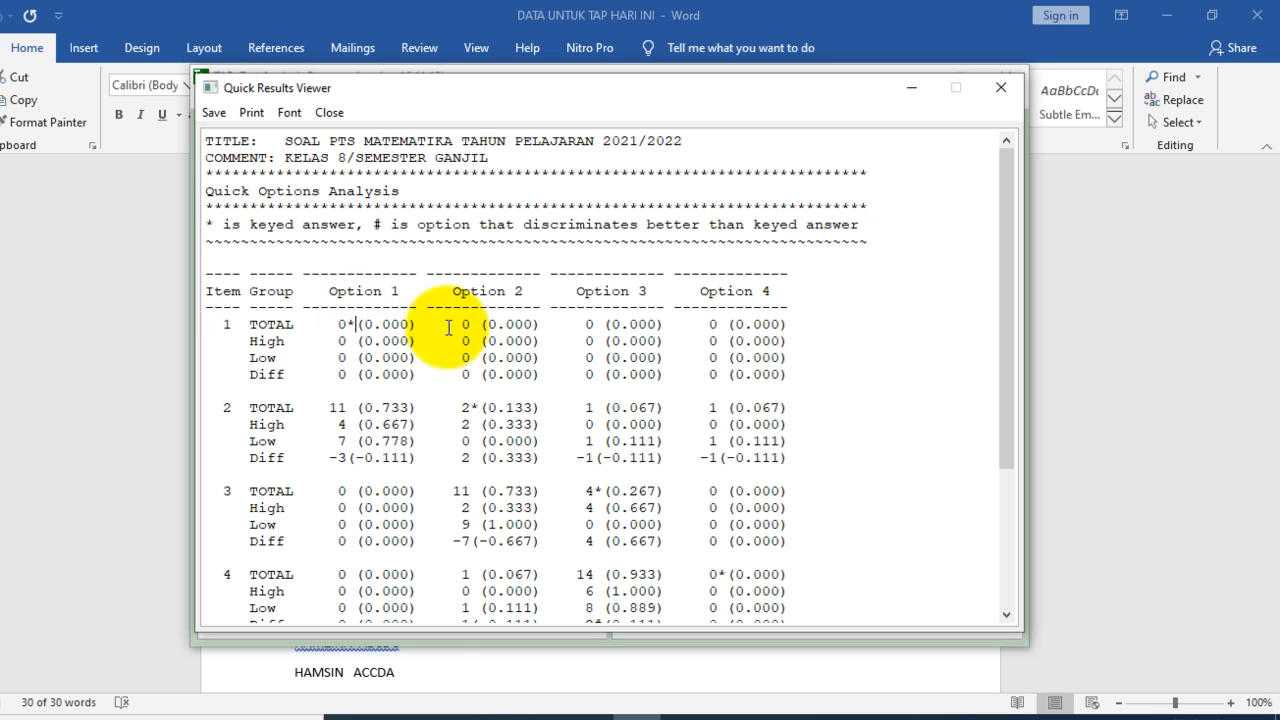
click(497, 327)
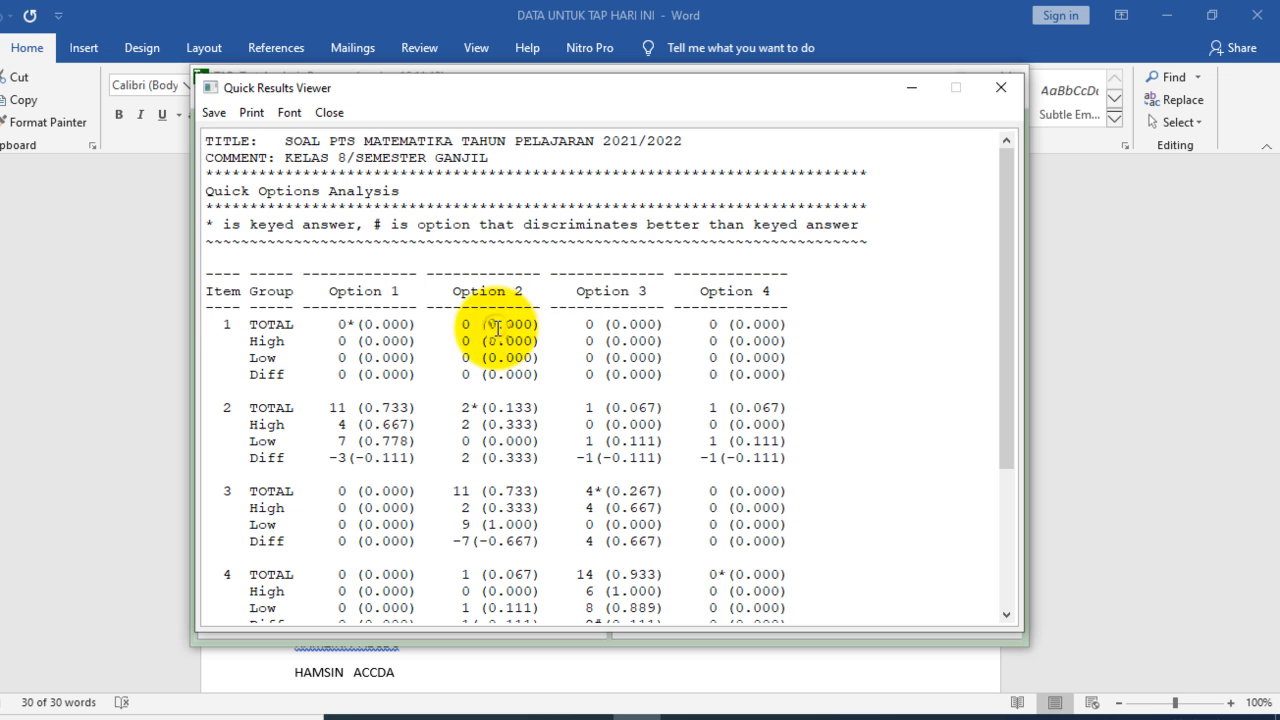
click(612, 329)
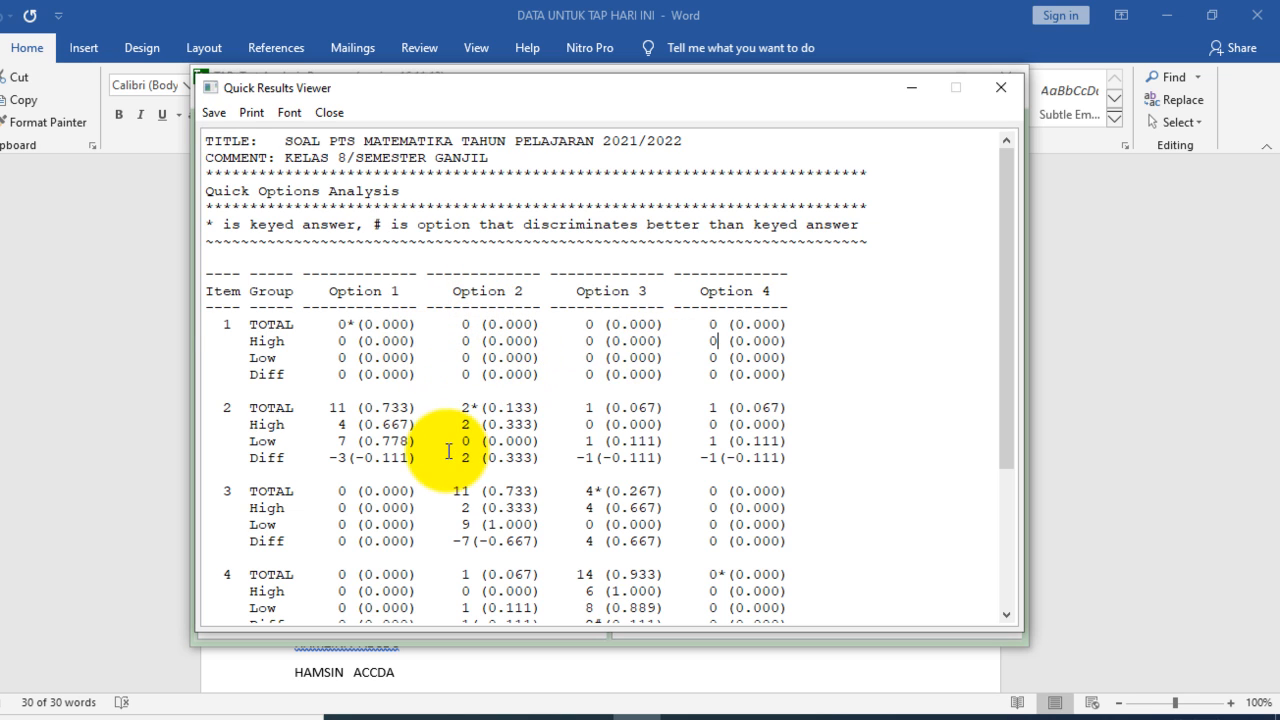
click(383, 340)
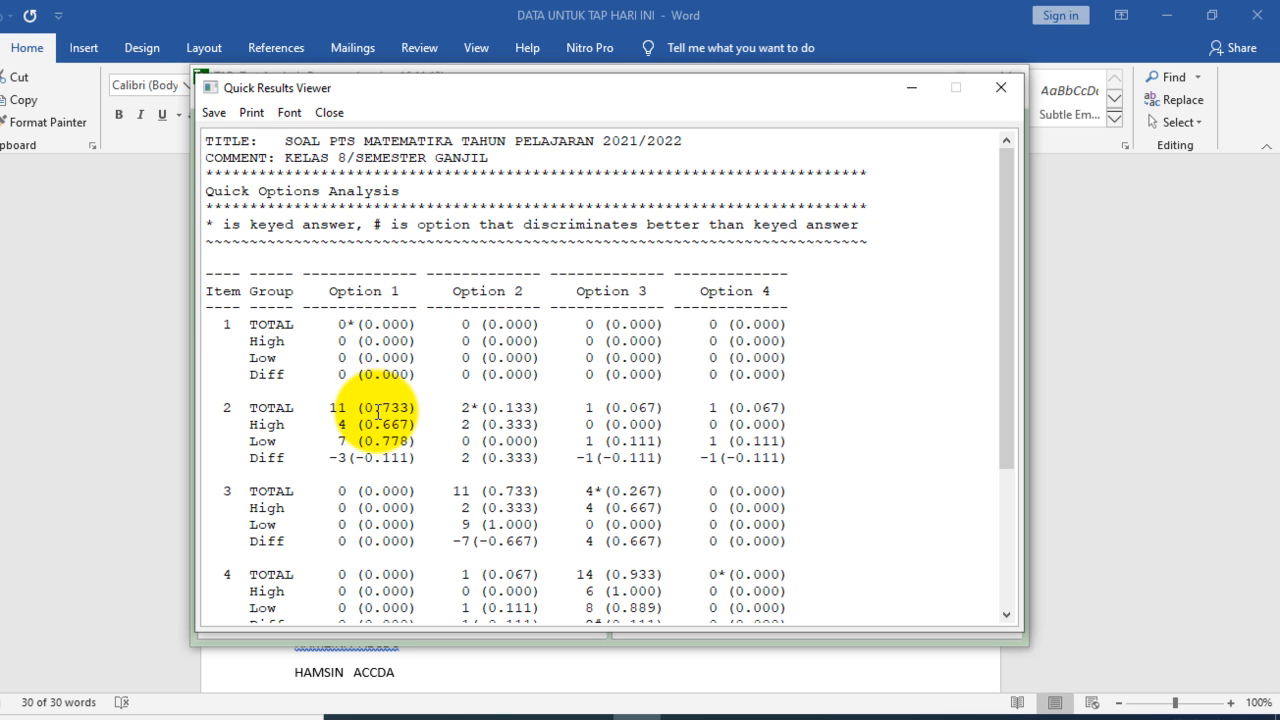
click(491, 410)
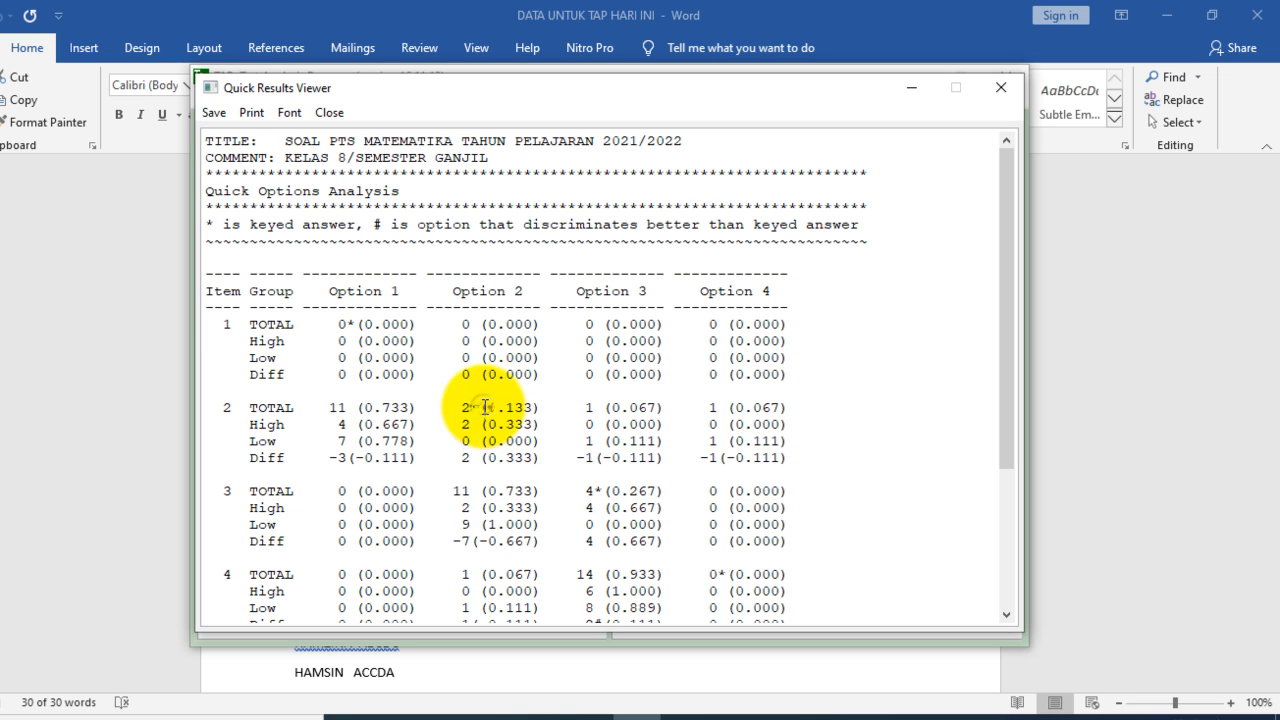
click(384, 509)
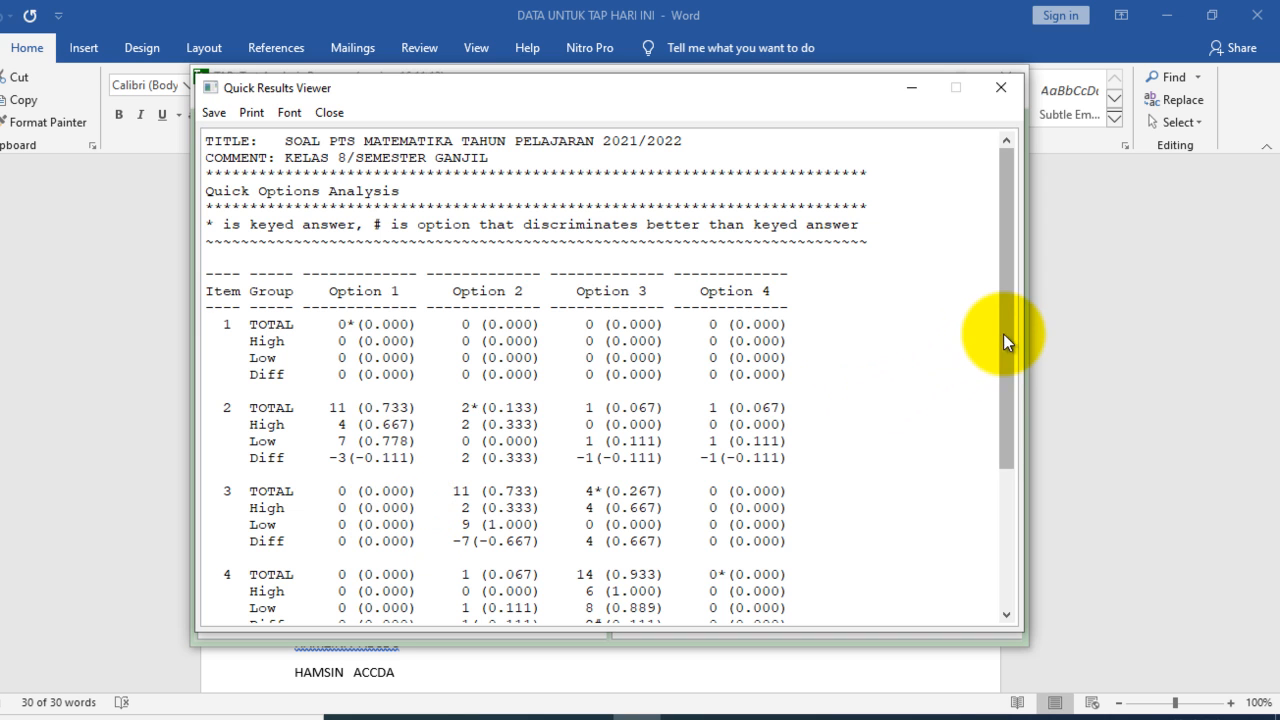
drag(1008, 330, 1037, 478)
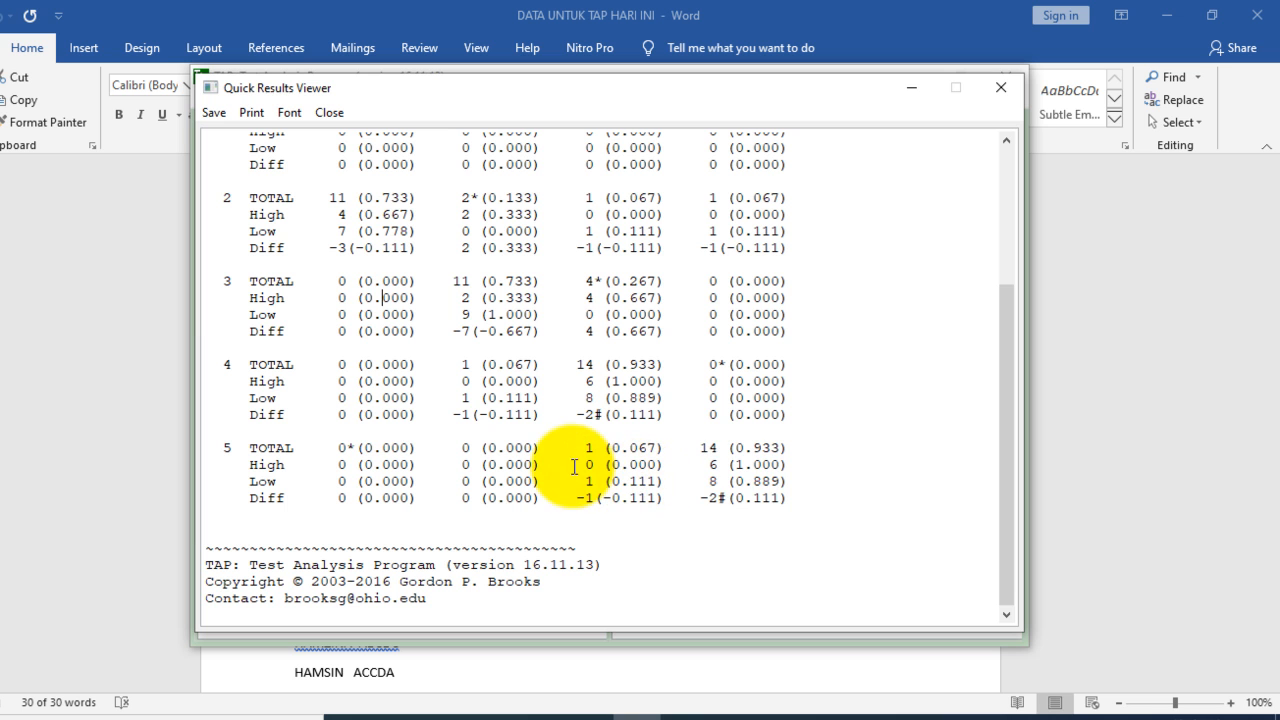
drag(1003, 472, 1011, 300)
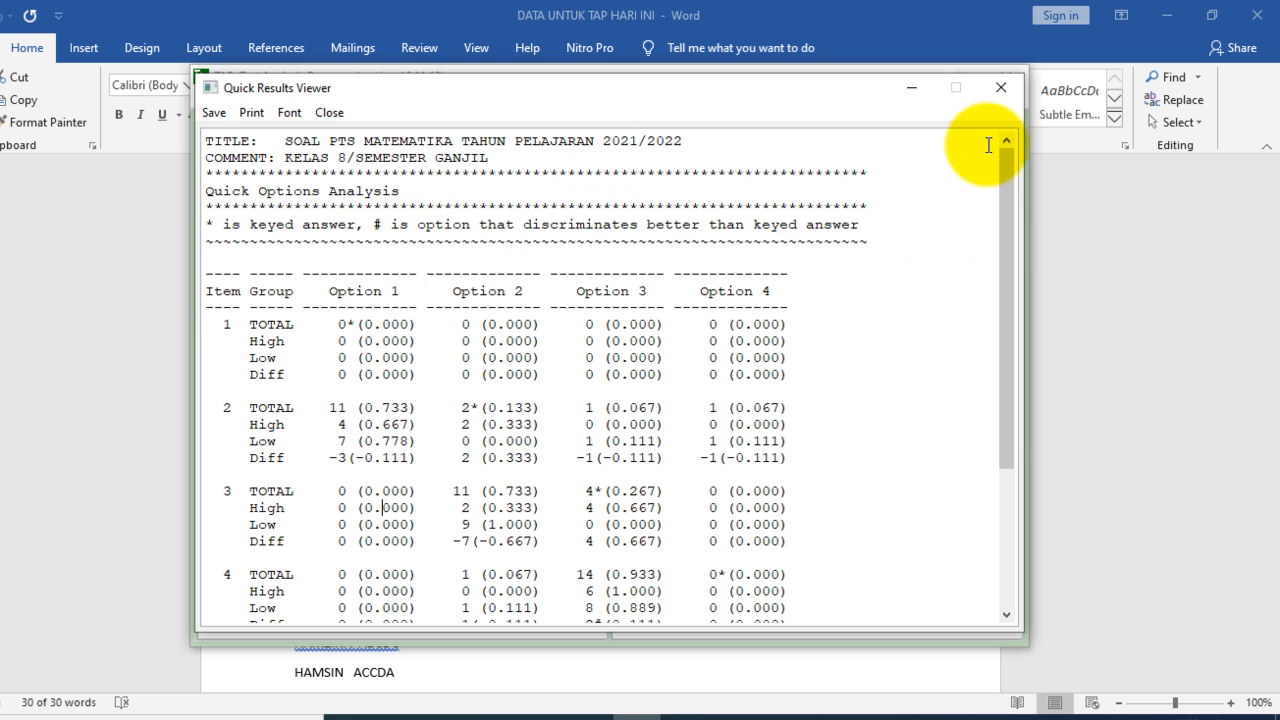
click(1001, 92)
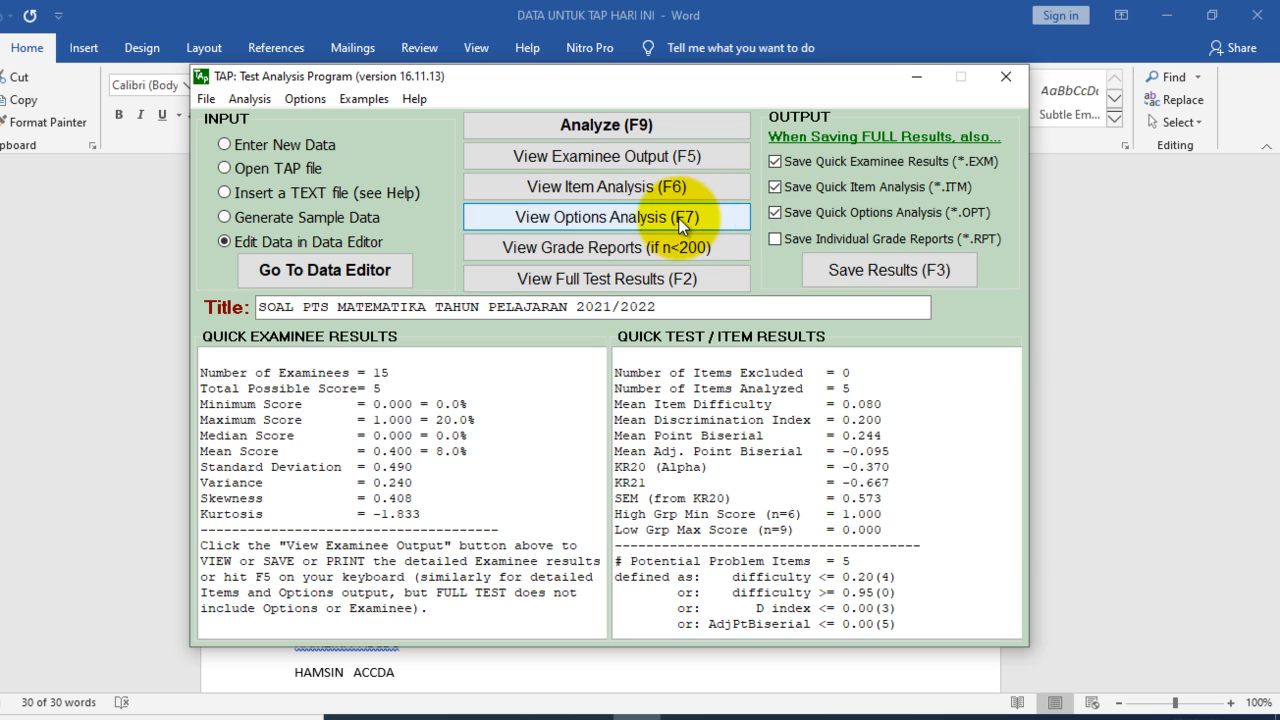
click(627, 224)
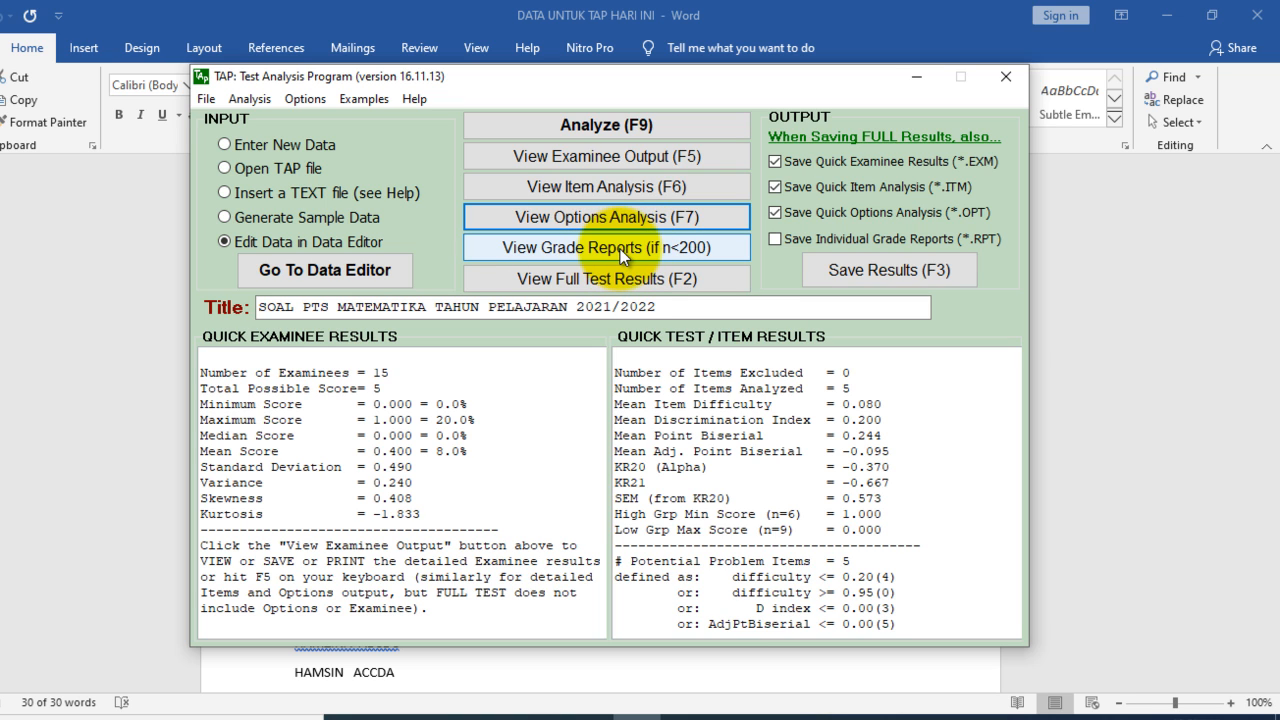
Step: View the grade reports with the answer key and each student's score and wrong answers, then close them
click(620, 249)
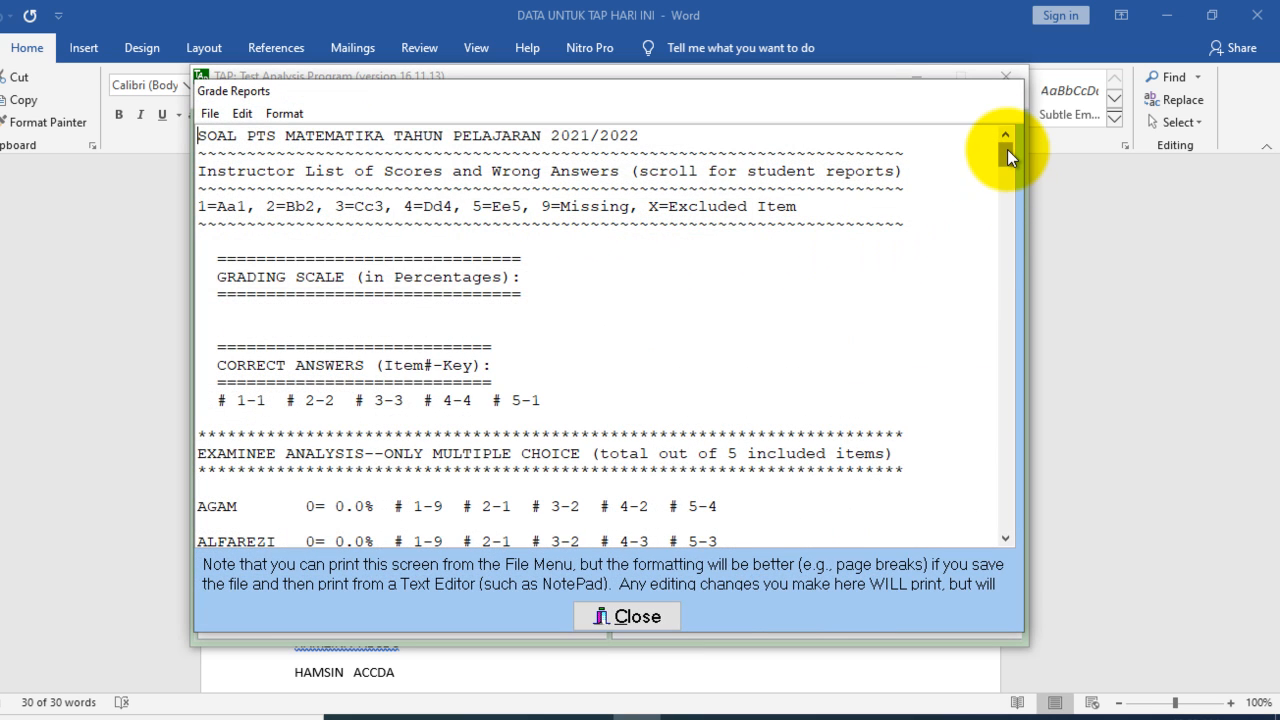
drag(1007, 149, 1047, 307)
drag(1053, 333, 1062, 144)
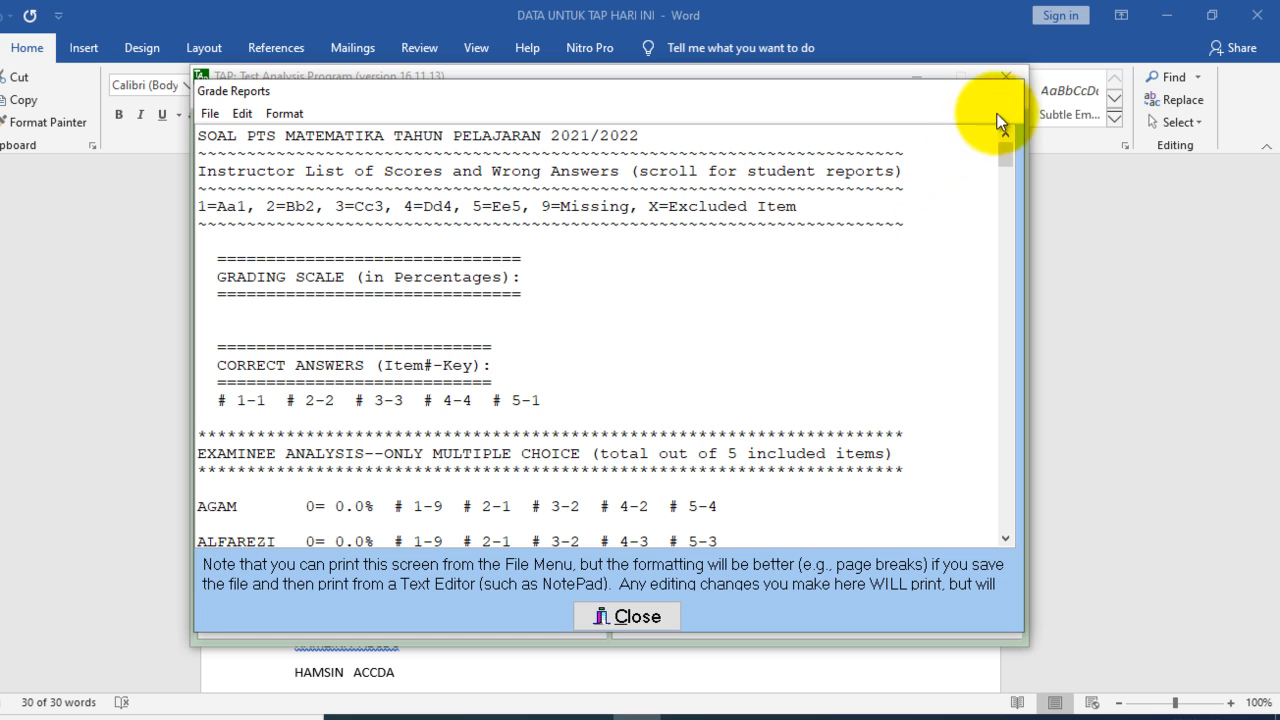
click(628, 620)
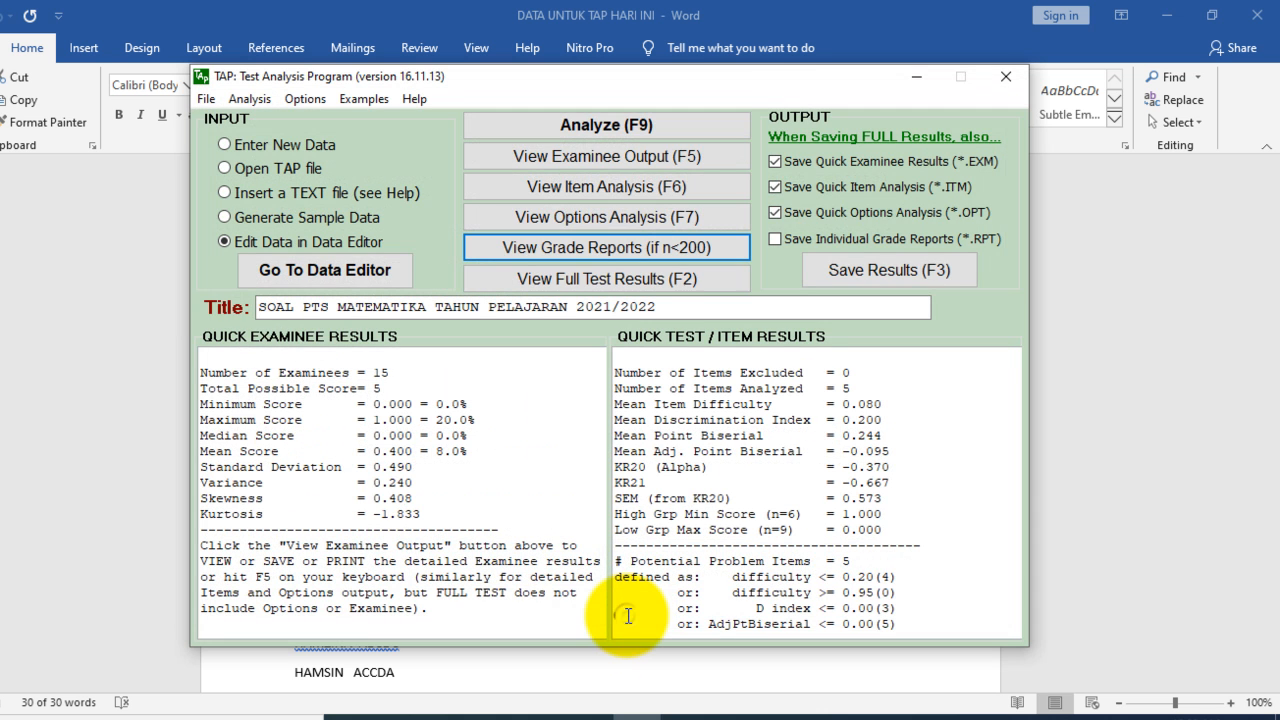
click(688, 247)
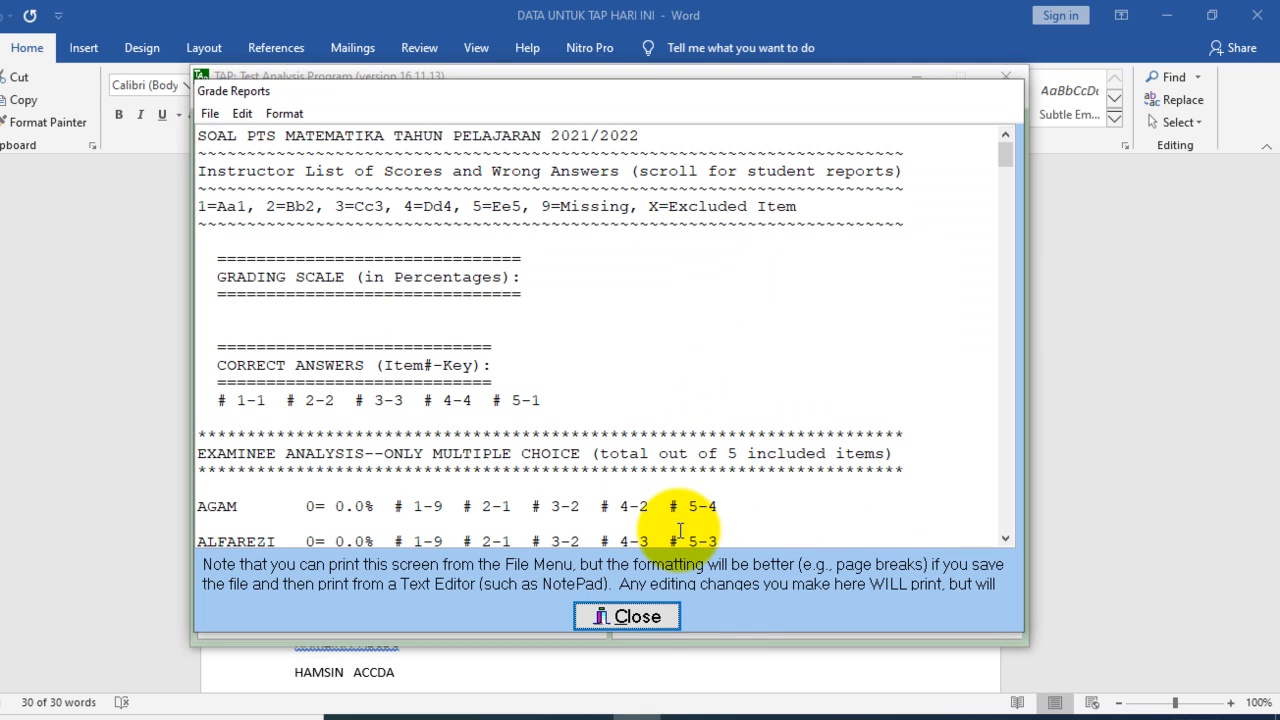
click(646, 617)
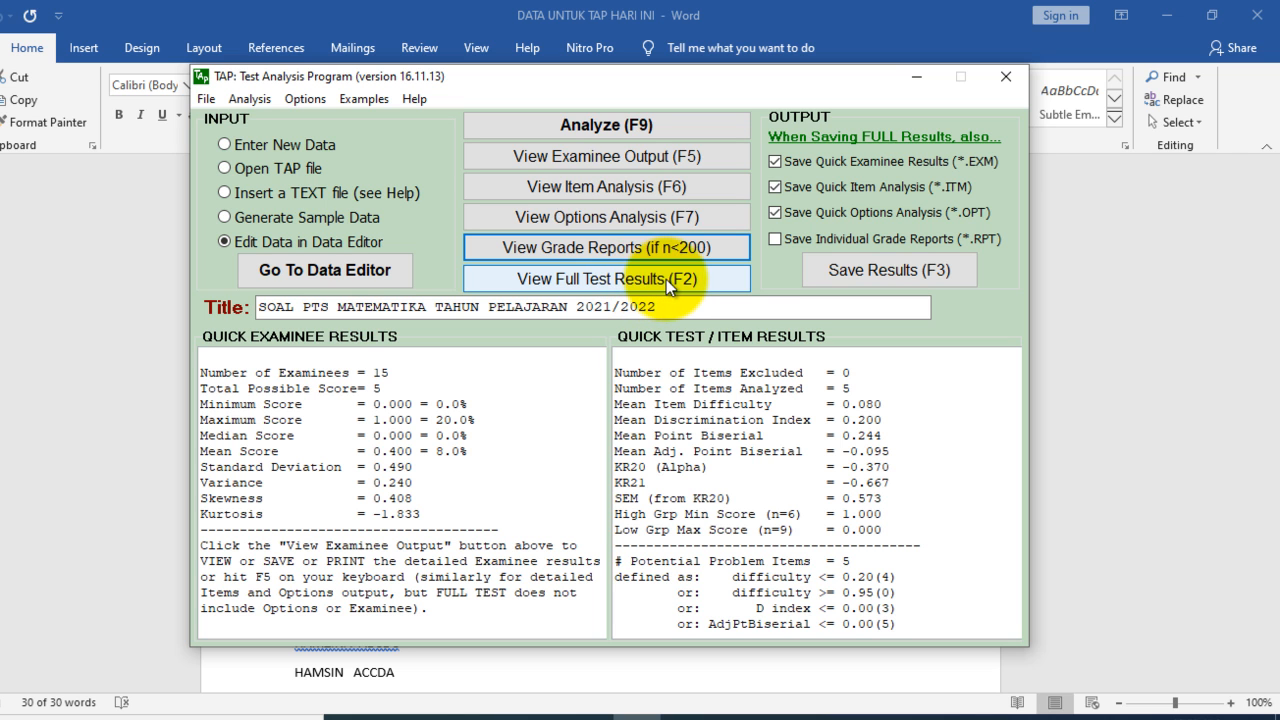
Step: Open the full test results and try to display the histogram for scores, then try to close the results window
click(666, 279)
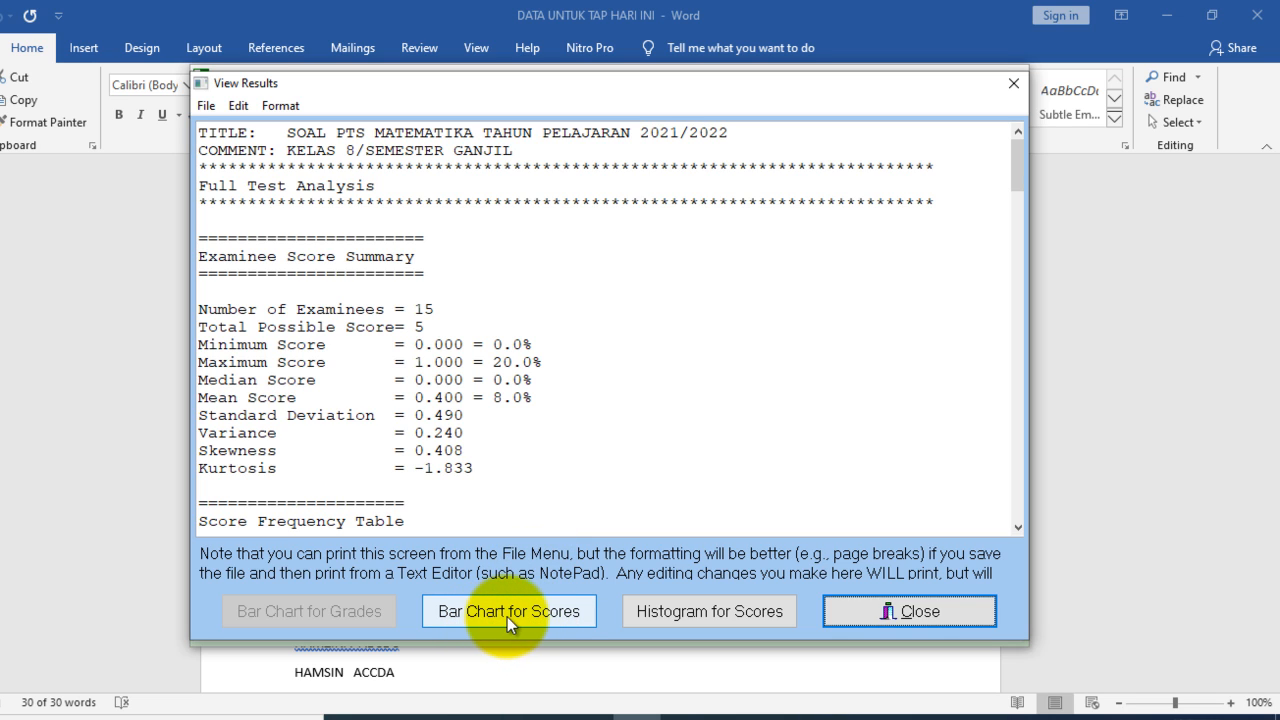
click(663, 610)
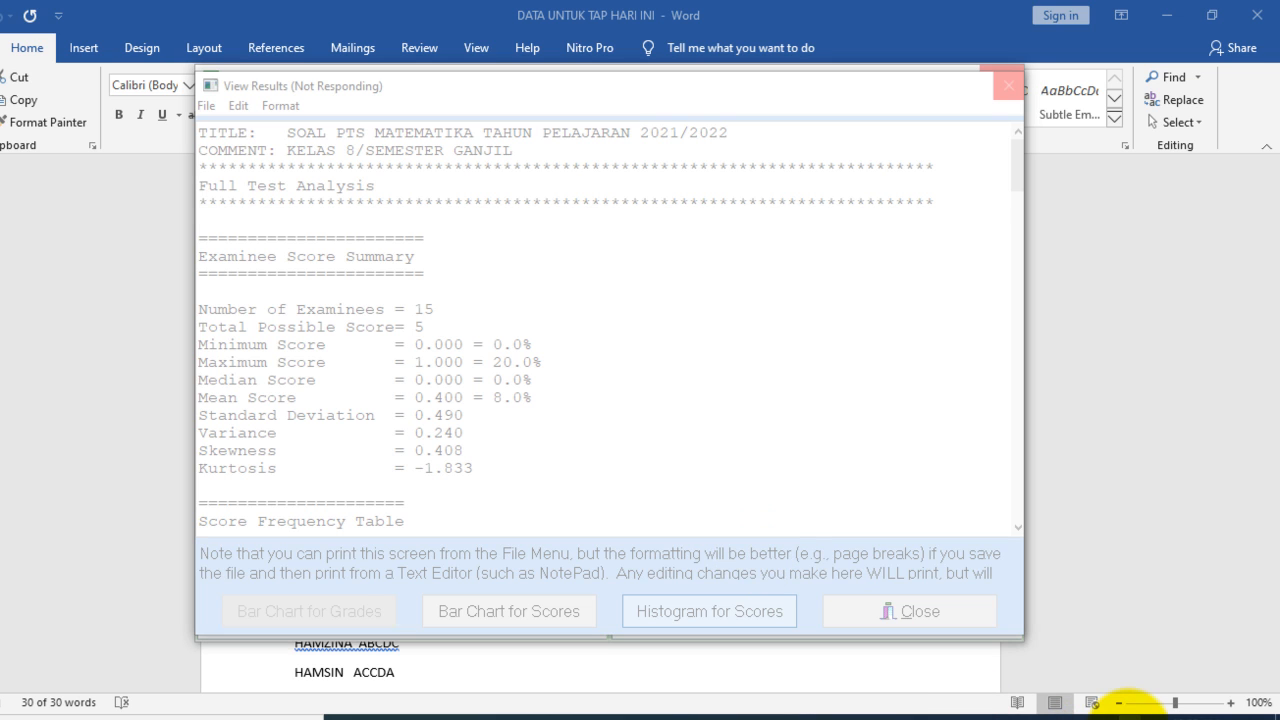
click(1127, 716)
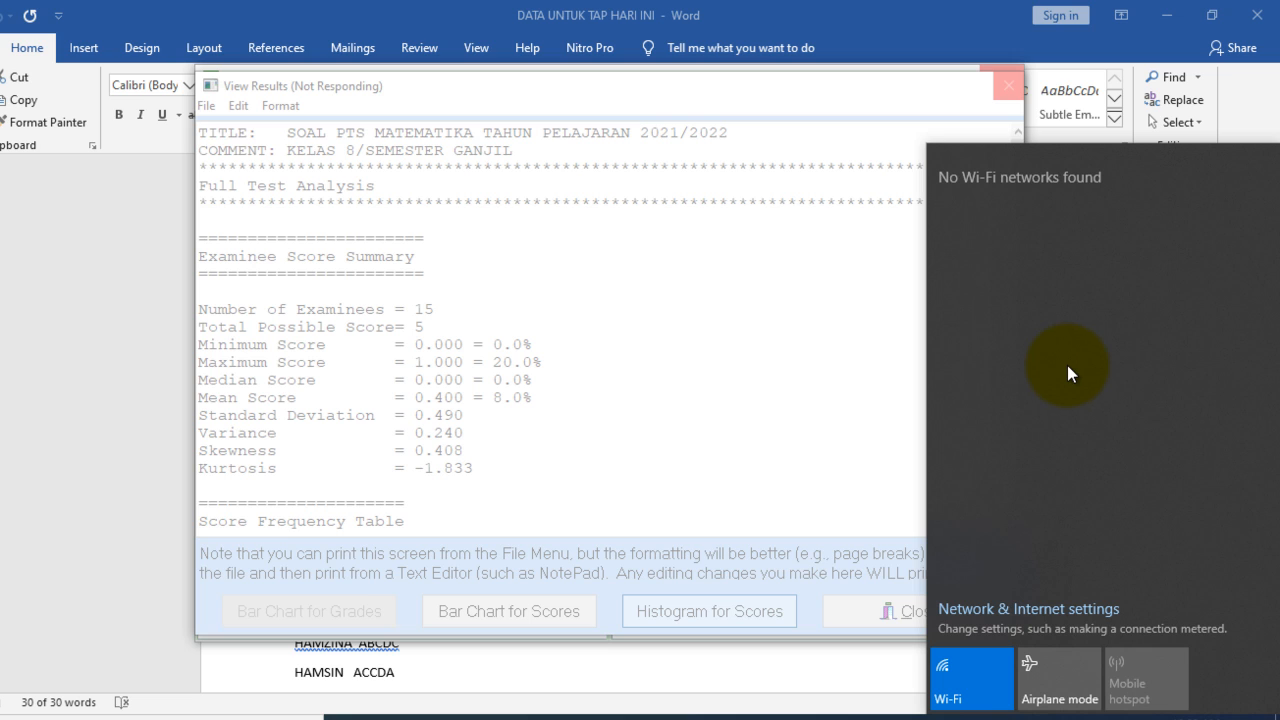
click(796, 348)
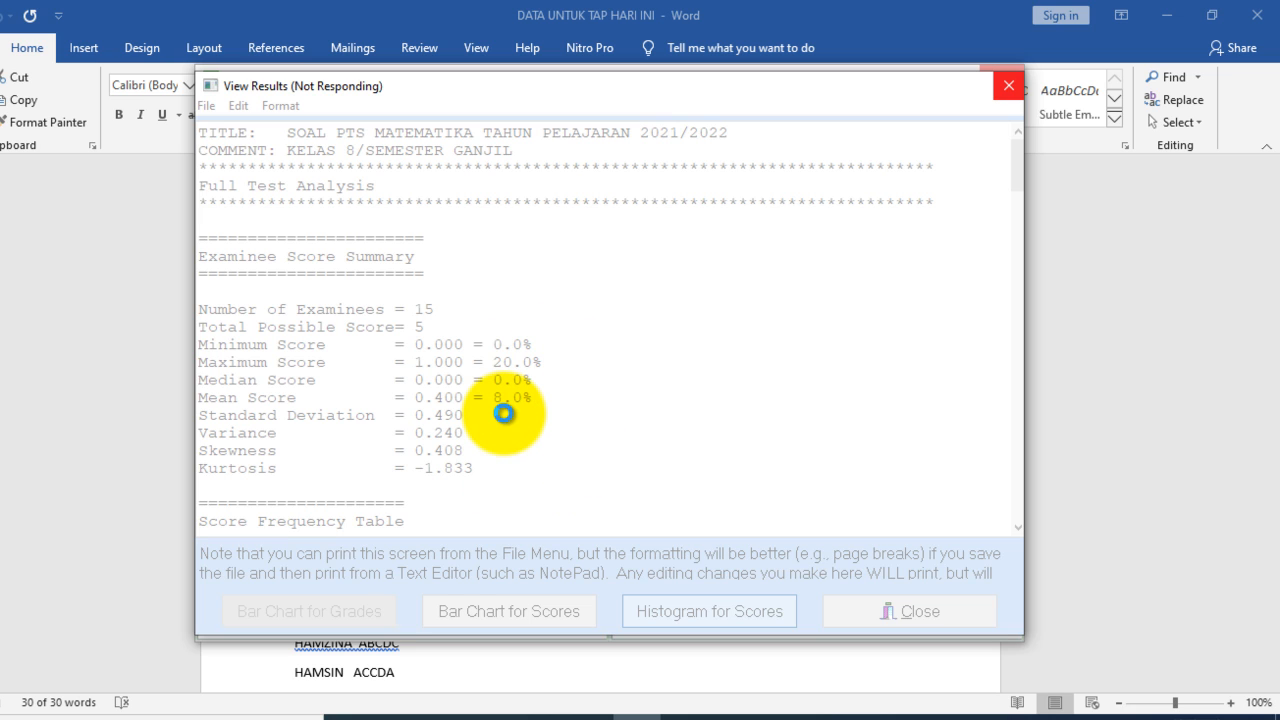
click(1007, 90)
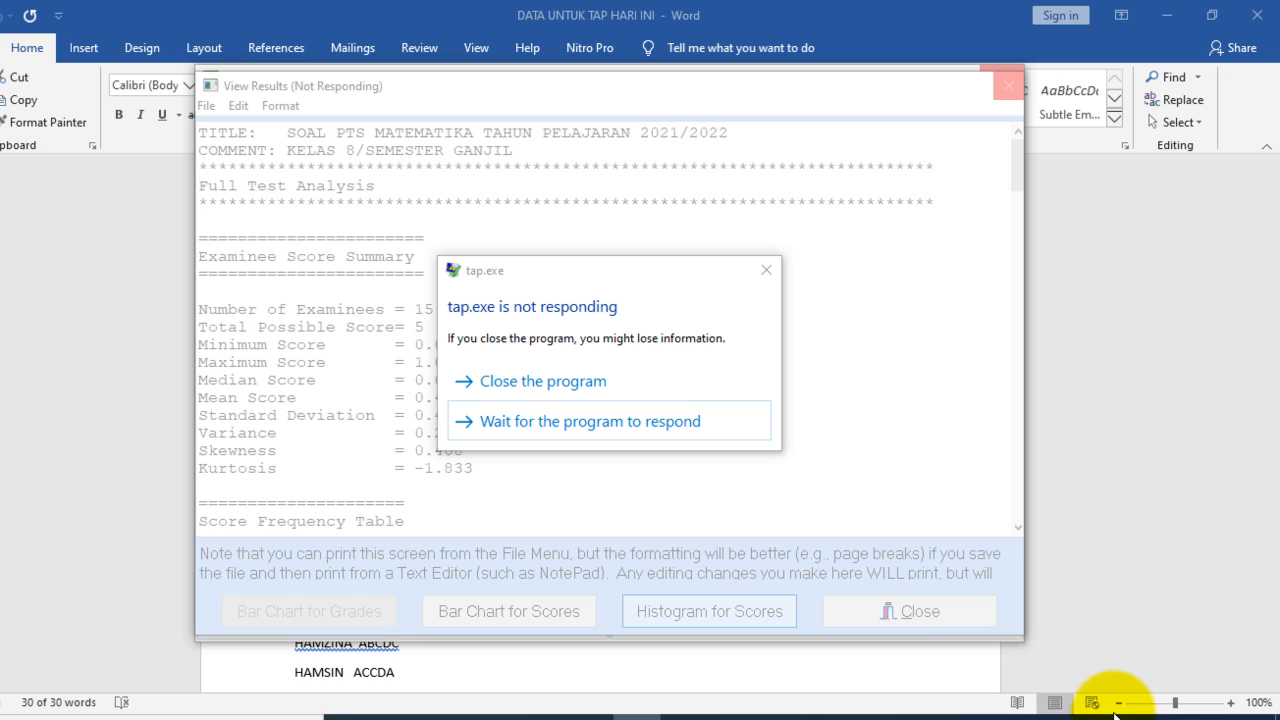
click(790, 712)
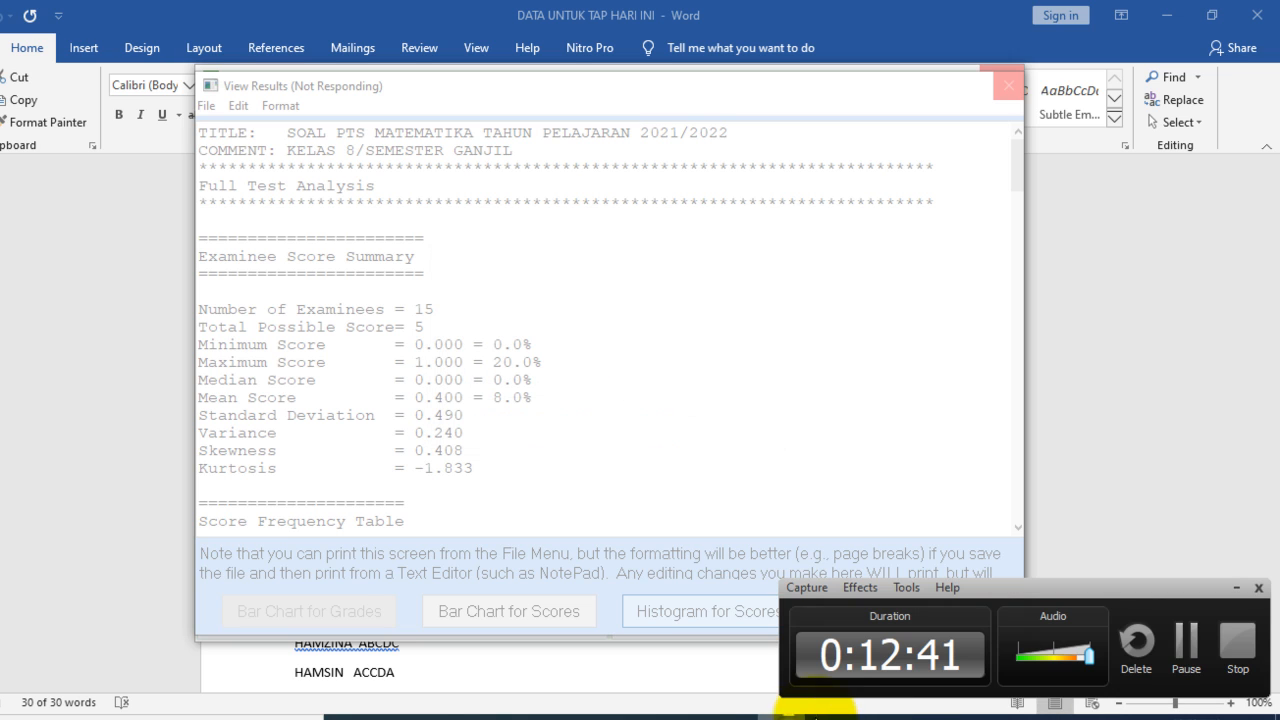